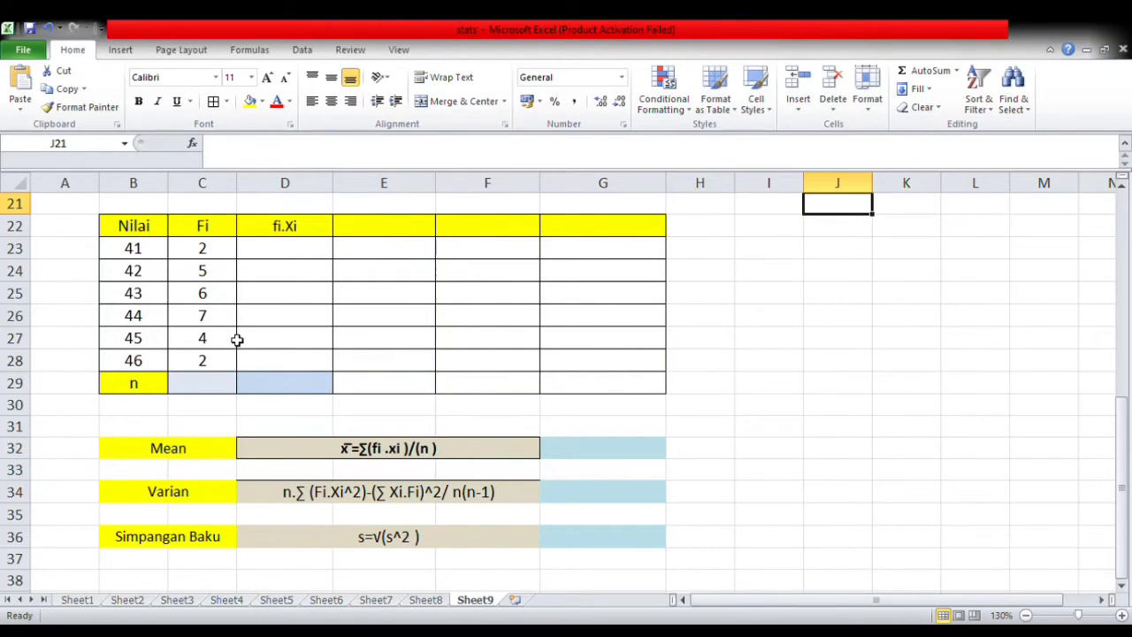
- Review the Nilai Baku formula above the table and the Mean, Varian and Simpangan Baku formulas below it
{"action": "left_click", "coordinate": [591, 298]}
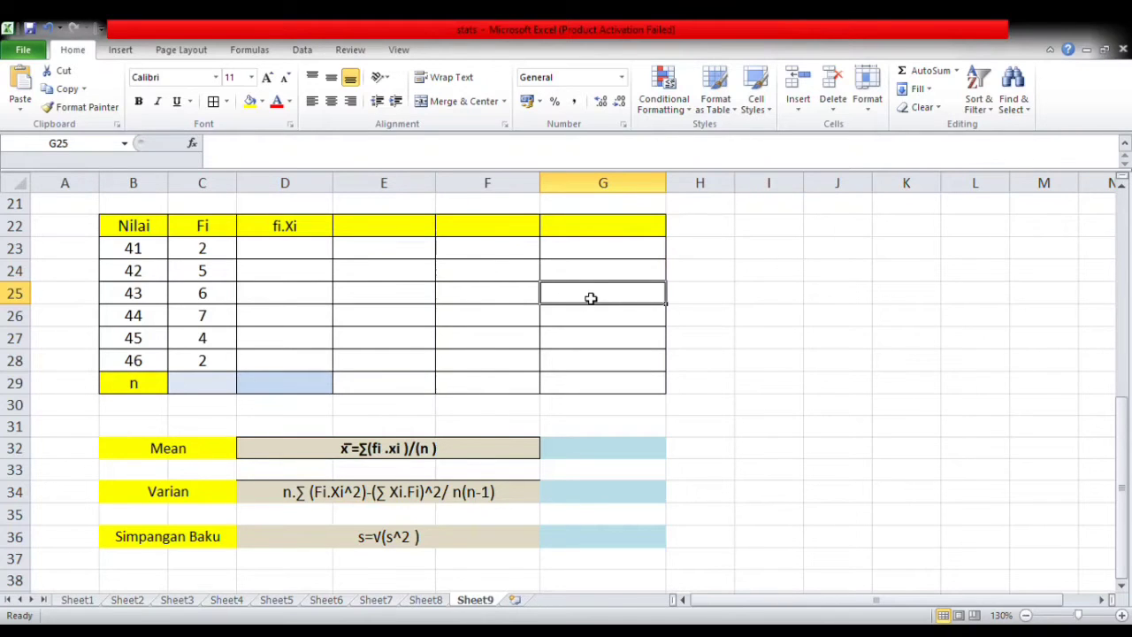
{"action": "scroll", "coordinate": [394, 331], "scroll_direction": "up", "scroll_amount": 3}
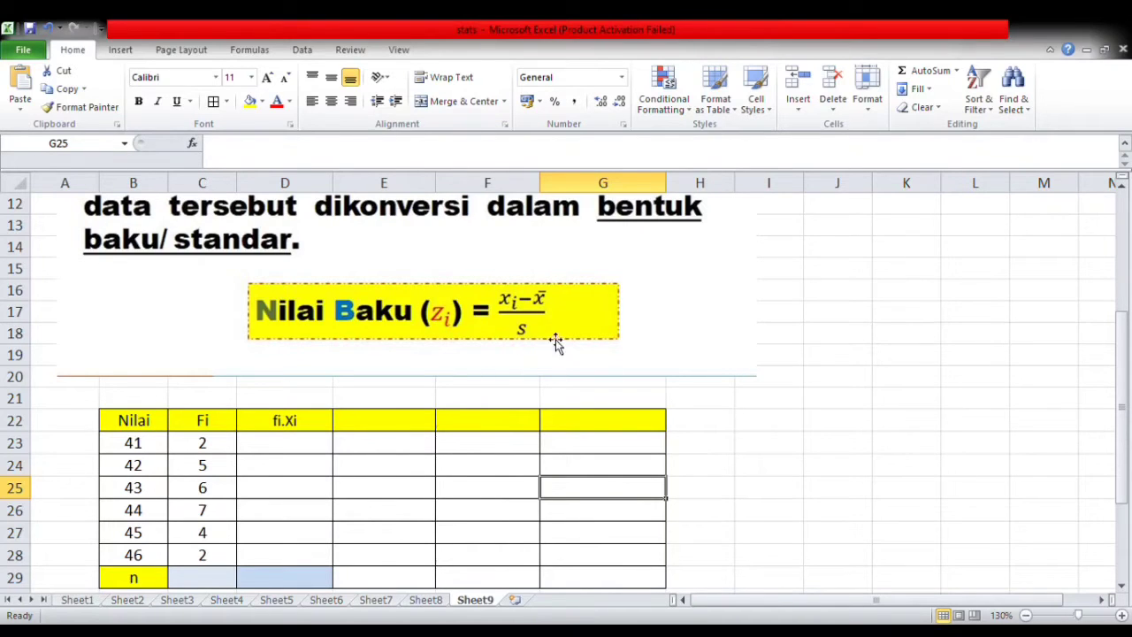
{"action": "scroll", "coordinate": [529, 342], "scroll_direction": "down", "scroll_amount": 2}
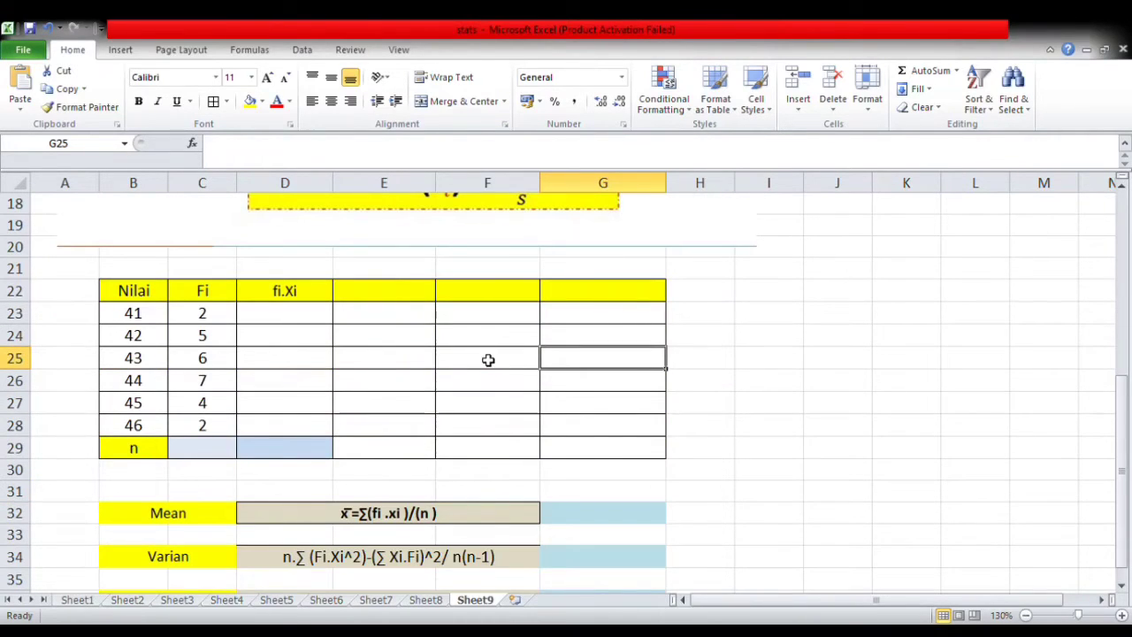
{"action": "key", "text": "Down"}
{"action": "key", "text": "Down"}
{"action": "key", "text": "Down"}
{"action": "key", "text": "Down"}
{"action": "key", "text": "Down"}
{"action": "key", "text": "Down"}
{"action": "key", "text": "Down"}
{"action": "key", "text": "Down"}
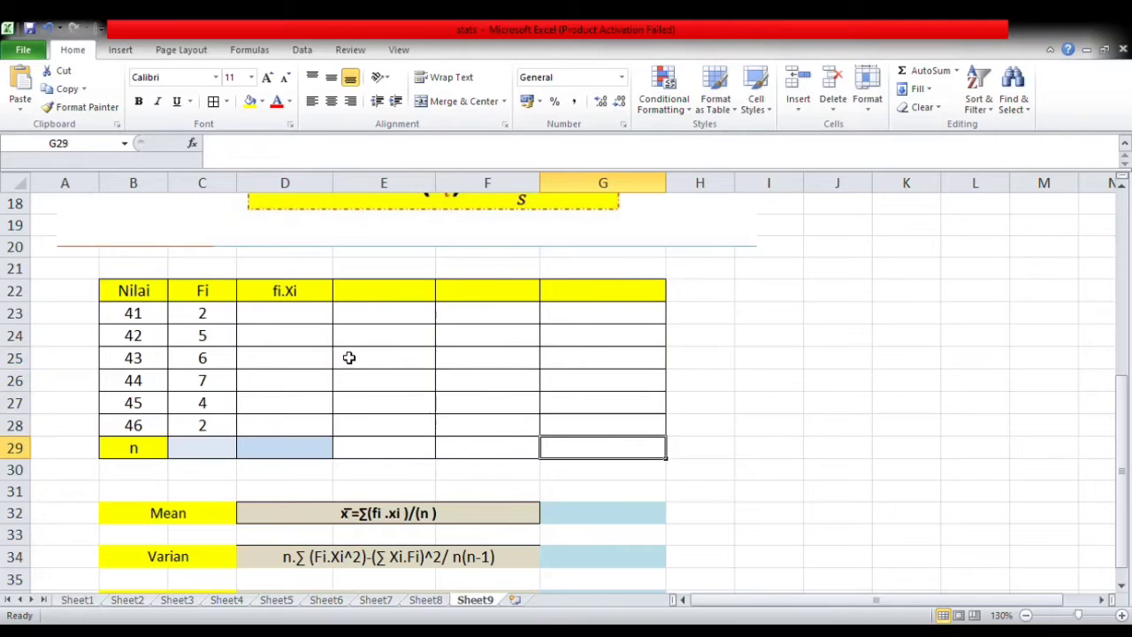
{"action": "key", "text": "Down"}
{"action": "key", "text": "Down"}
{"action": "key", "text": "Down"}
{"action": "key", "text": "Down"}
{"action": "key", "text": "Down"}
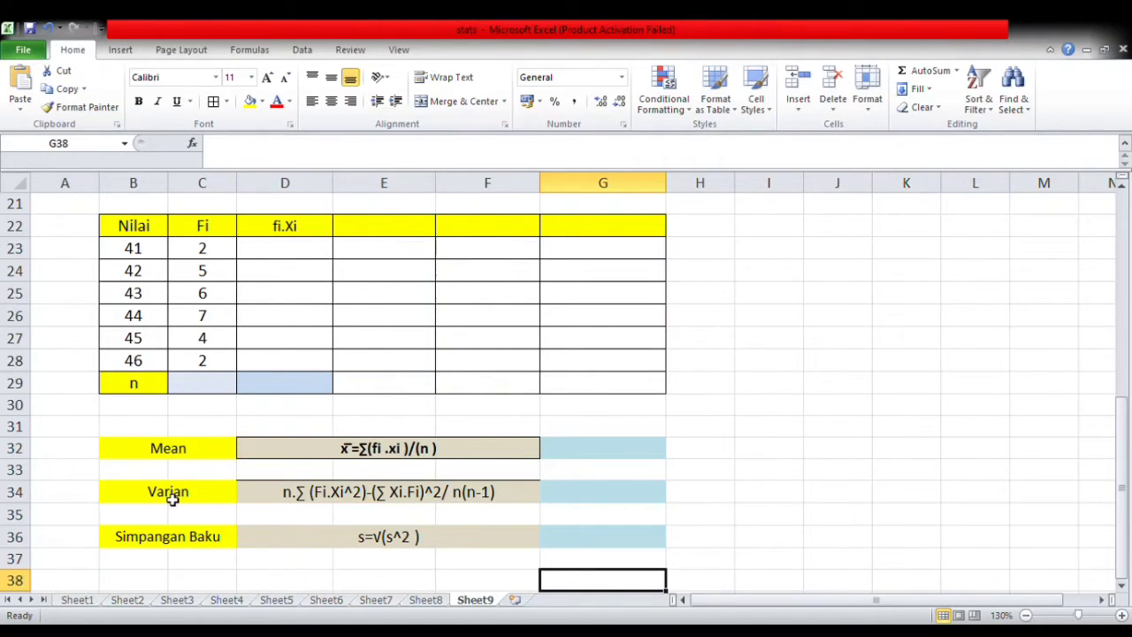
{"action": "left_click", "coordinate": [315, 498]}
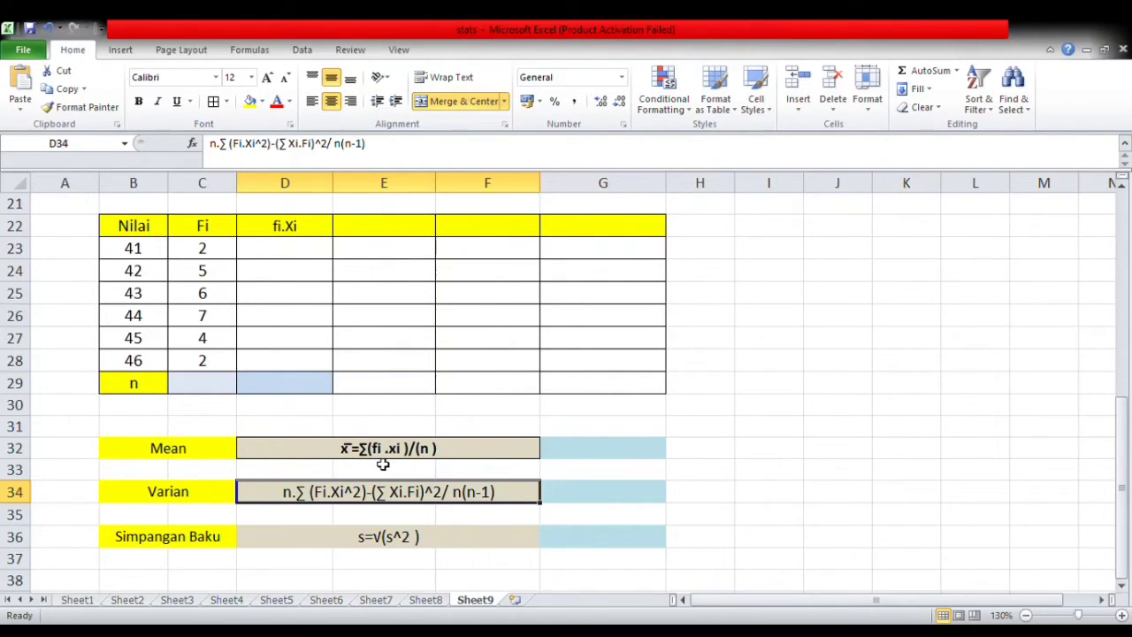
- Calculate the fi.Xi column by entering =C23*B23 in D23 and filling it down to D28
{"action": "left_click", "coordinate": [298, 229]}
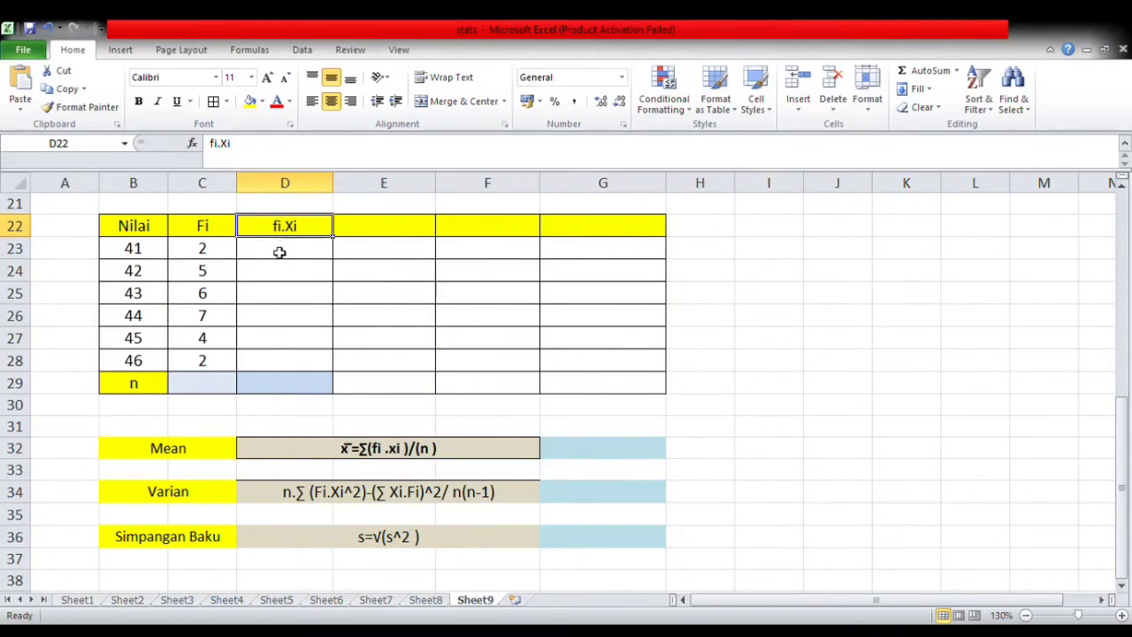
{"action": "left_click", "coordinate": [278, 256]}
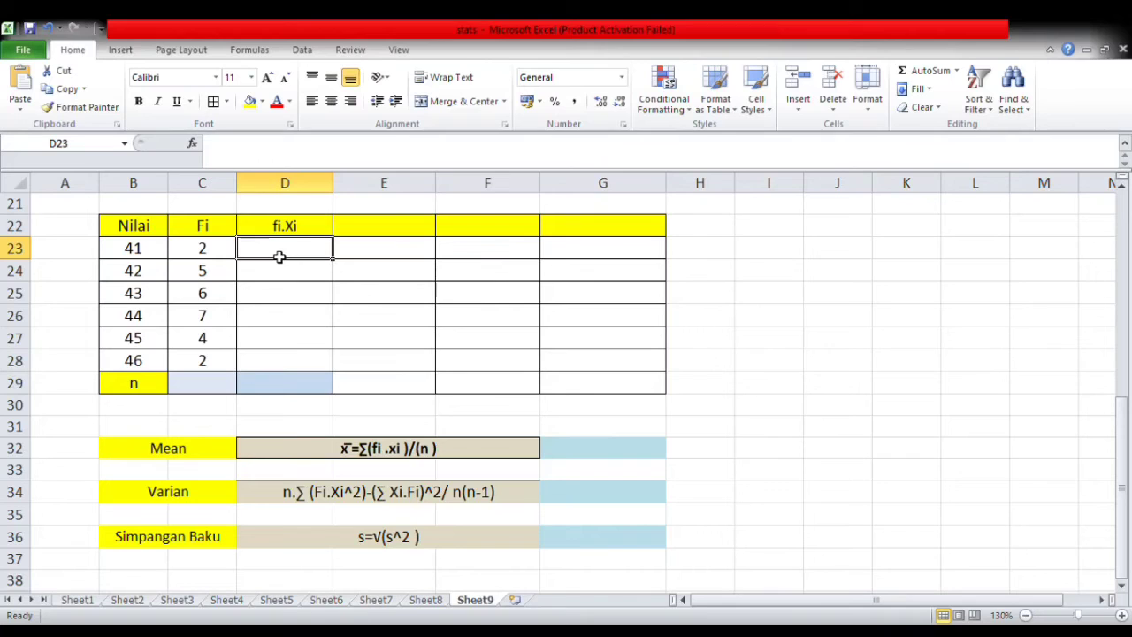
{"action": "type", "text": "="}
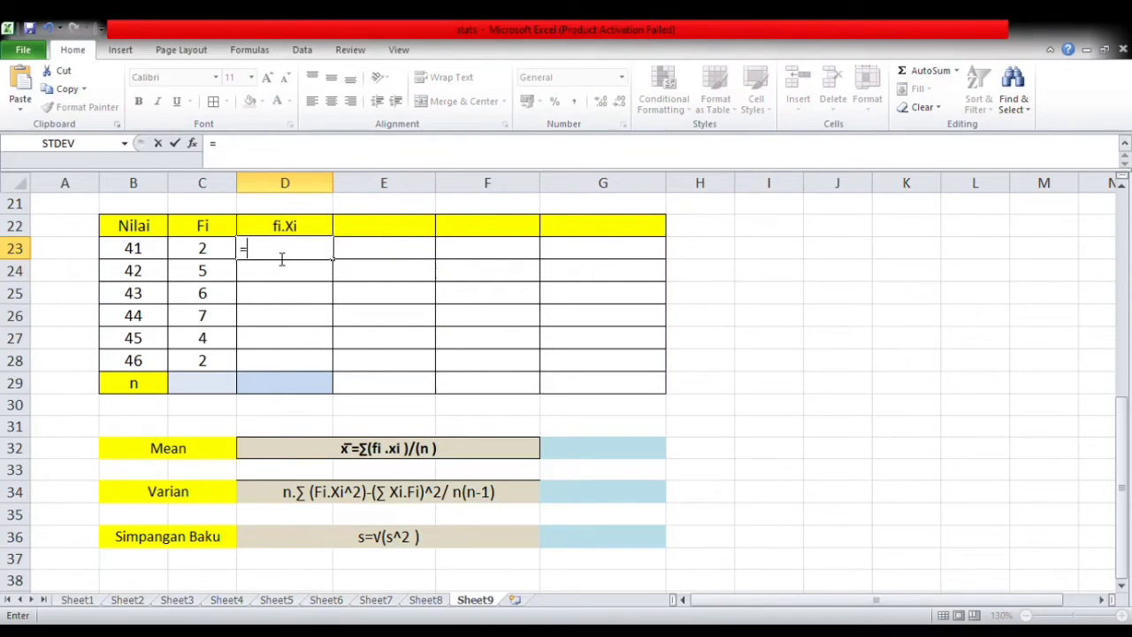
{"action": "left_click", "coordinate": [215, 254]}
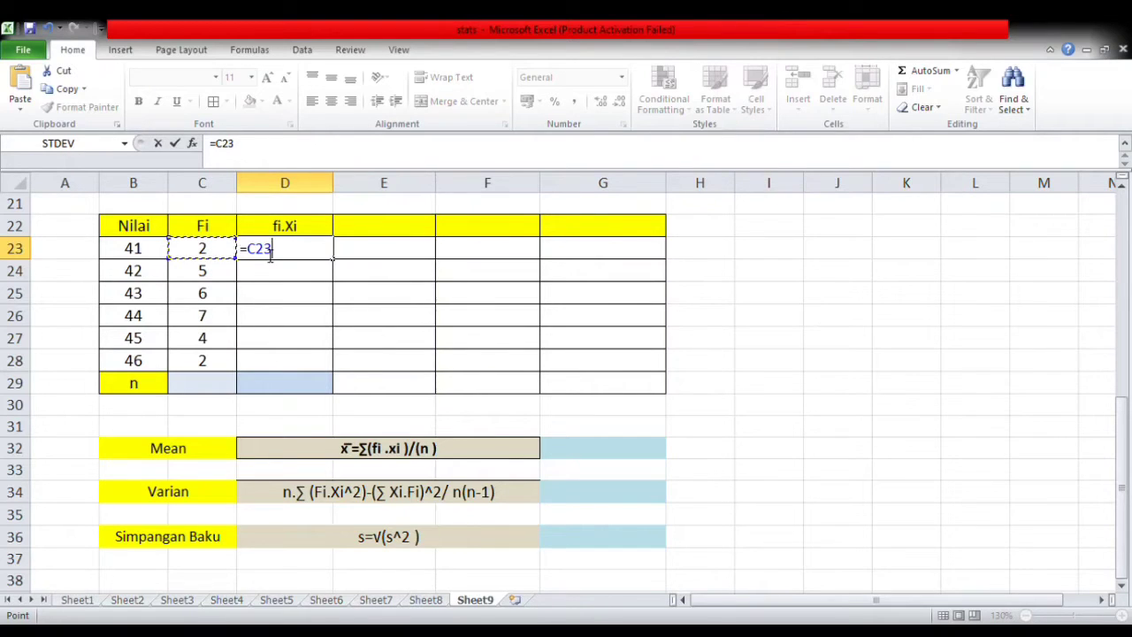
{"action": "type", "text": "*"}
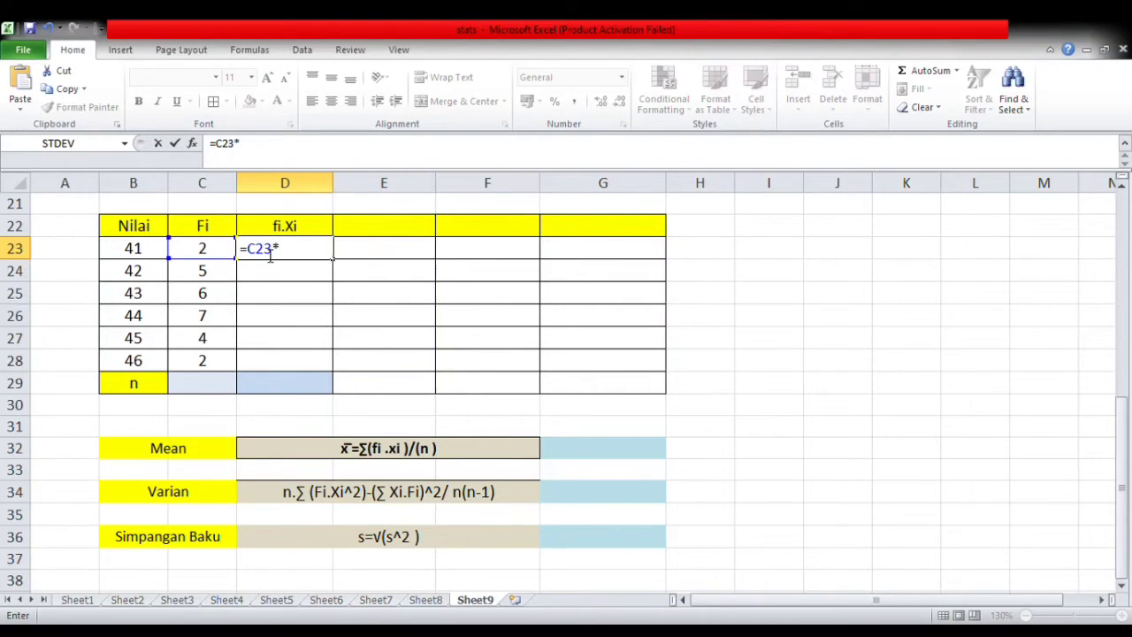
{"action": "left_click", "coordinate": [132, 254]}
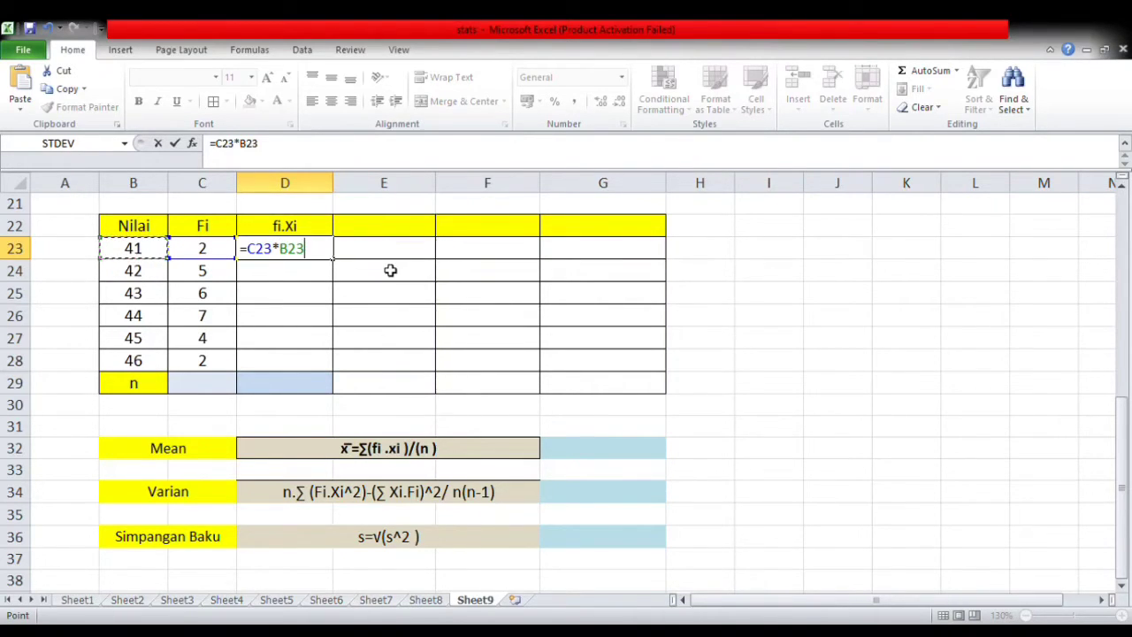
{"action": "key", "text": "Return"}
{"action": "left_click", "coordinate": [279, 255]}
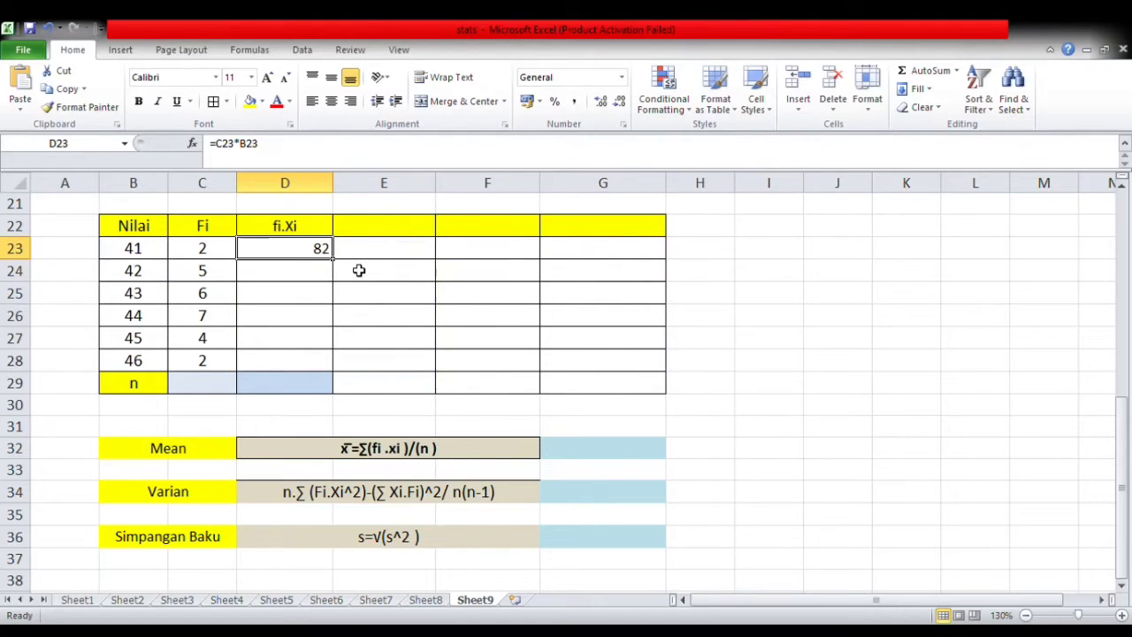
{"action": "left_click_drag", "start_coordinate": [341, 264], "coordinate": [314, 365]}
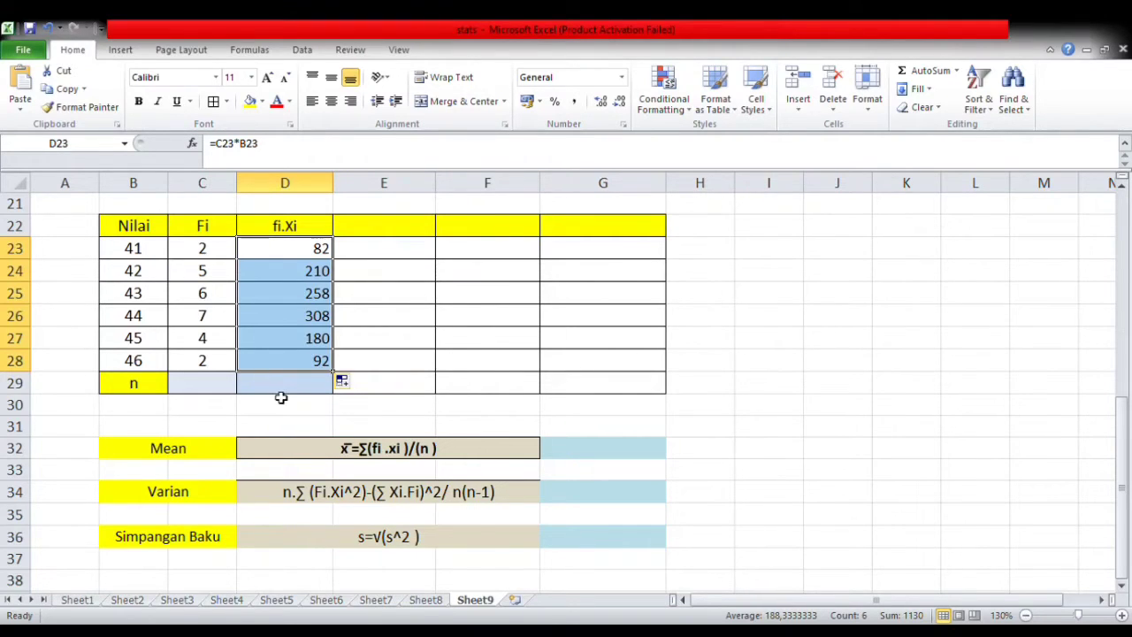
- Total the fi.Xi column in D29 with a SUM of D23:D28
{"action": "left_click", "coordinate": [281, 387]}
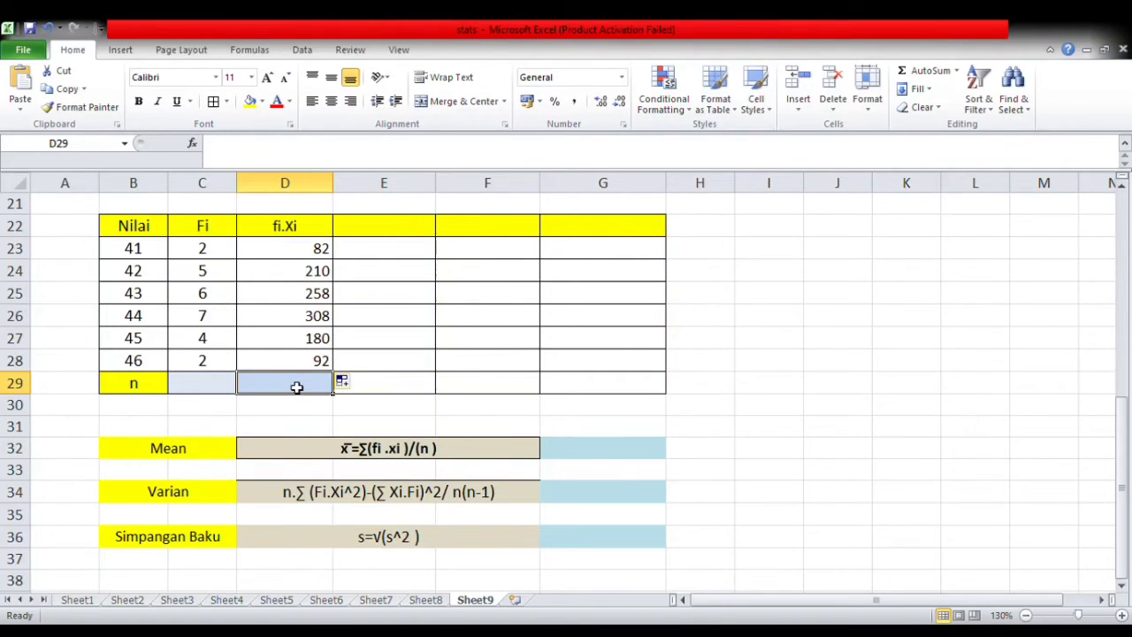
{"action": "type", "text": "=s"}
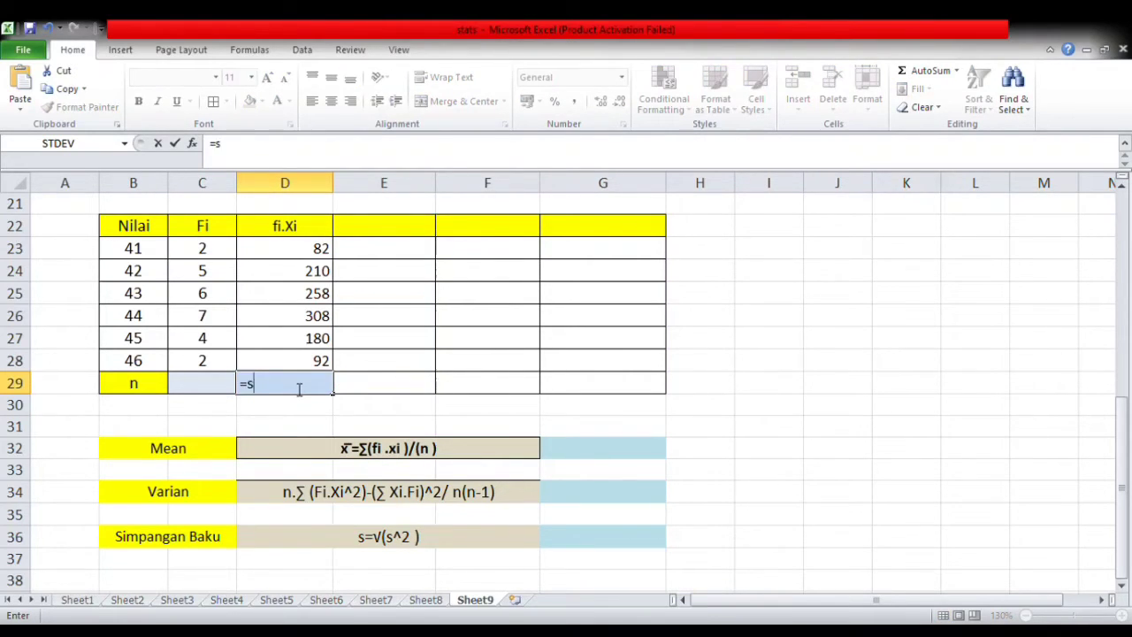
{"action": "type", "text": "um("}
{"action": "left_click_drag", "start_coordinate": [316, 251], "coordinate": [315, 361]}
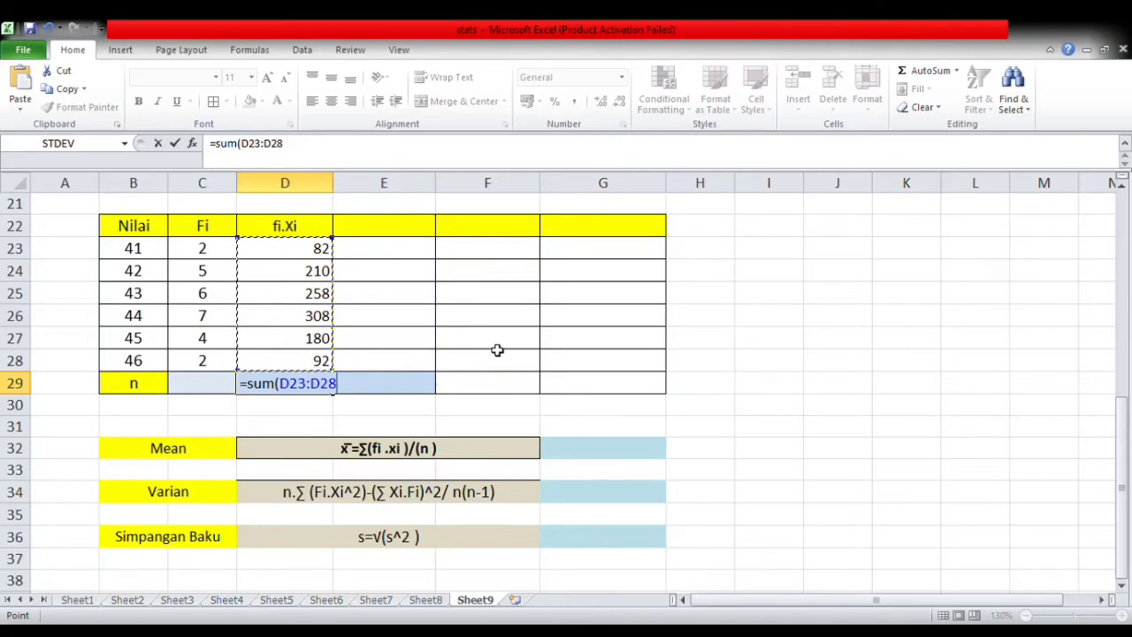
{"action": "key", "text": "Return"}
{"action": "left_click", "coordinate": [288, 387]}
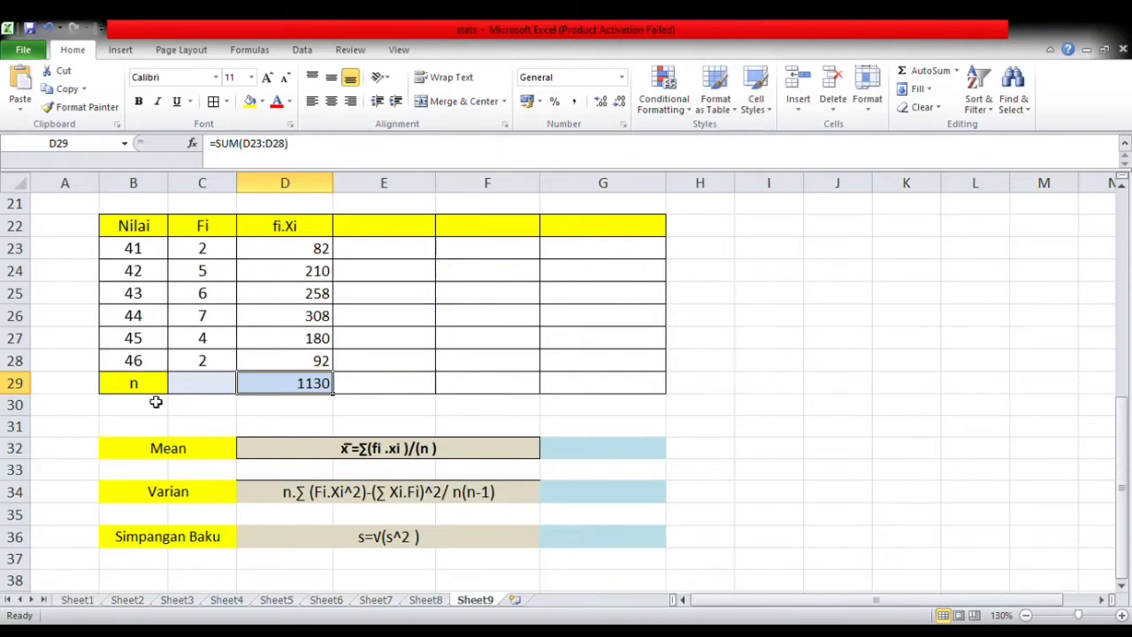
- Total the Fi frequencies in C29 with a SUM of C23:C28
{"action": "left_click", "coordinate": [204, 382]}
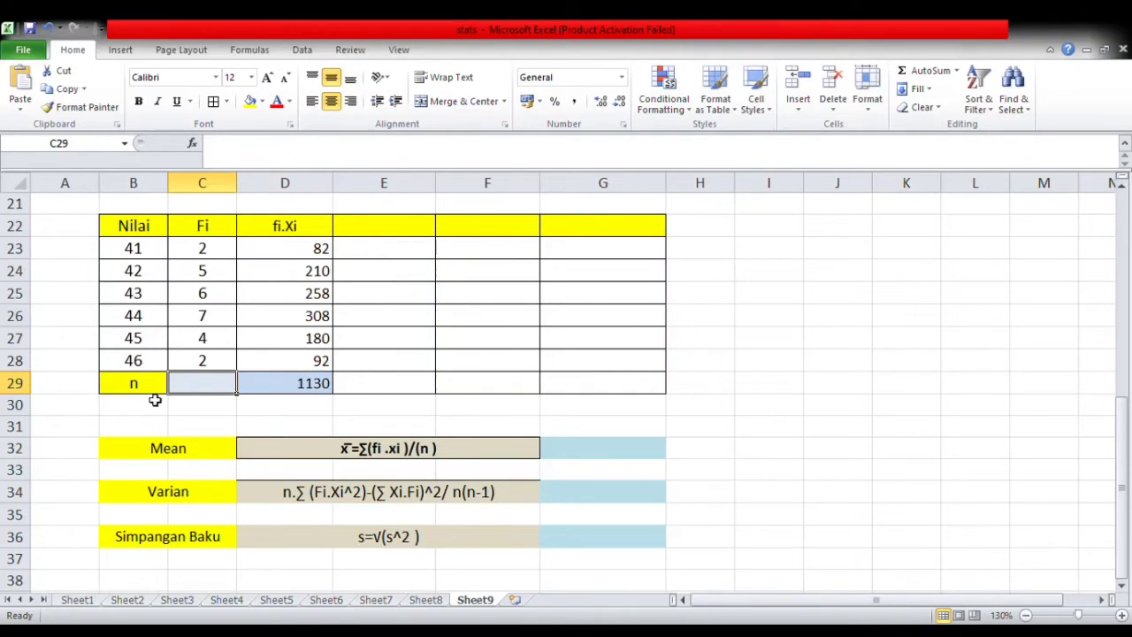
{"action": "type", "text": "="}
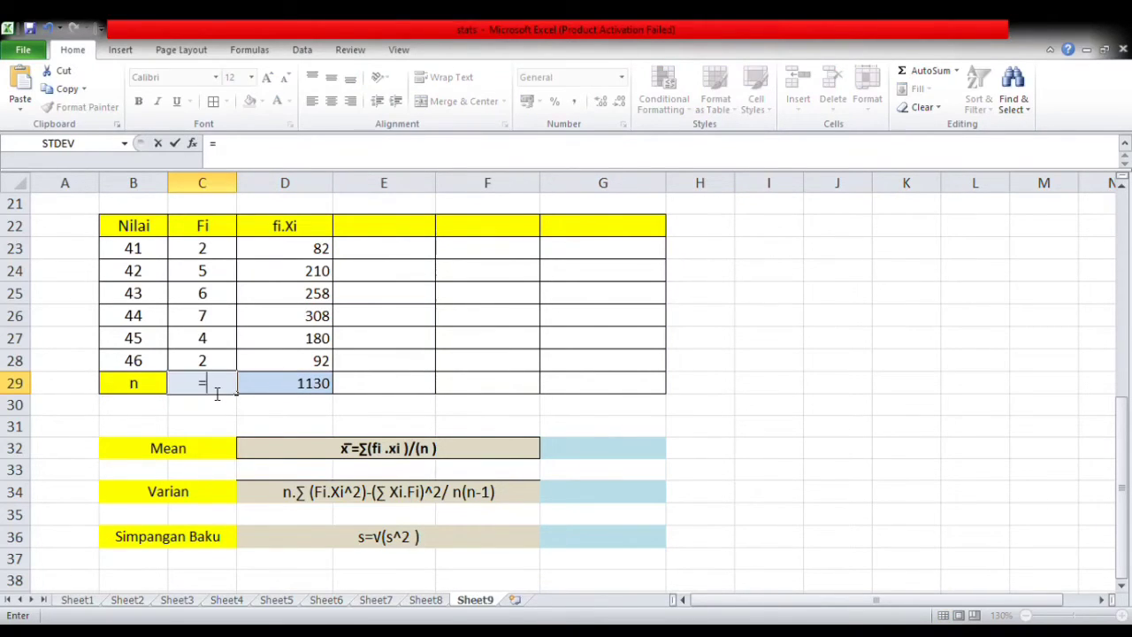
{"action": "type", "text": "sum("}
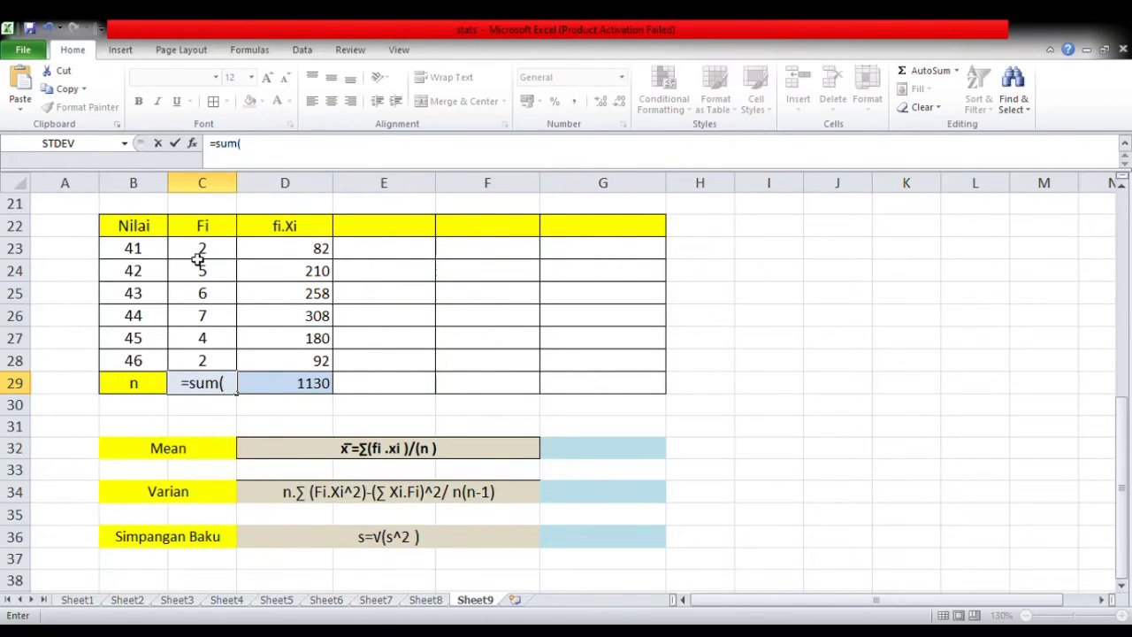
{"action": "left_click_drag", "start_coordinate": [219, 248], "coordinate": [212, 360]}
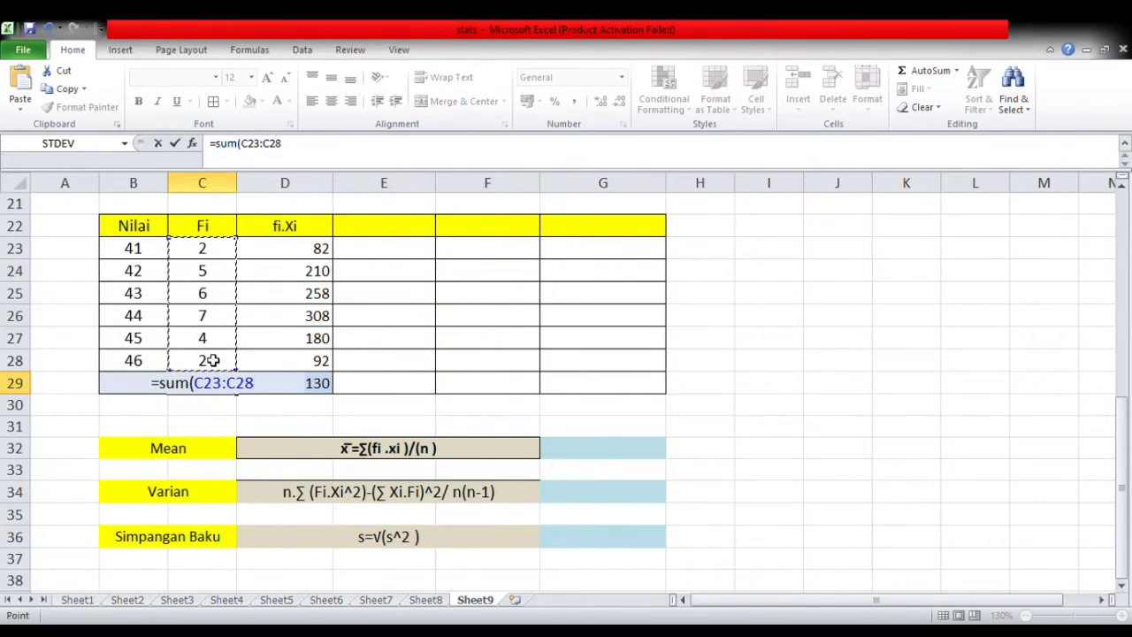
{"action": "key", "text": "Return"}
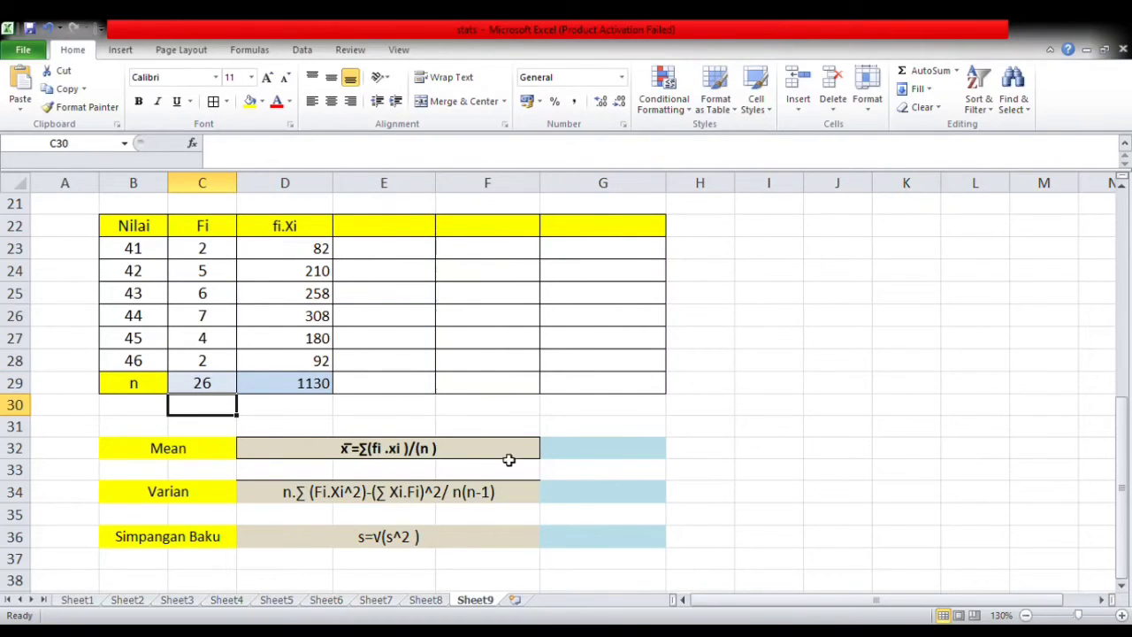
- Calculate the mean in G32 by dividing the fi.Xi total by n with =D29/C29
{"action": "left_click", "coordinate": [603, 455]}
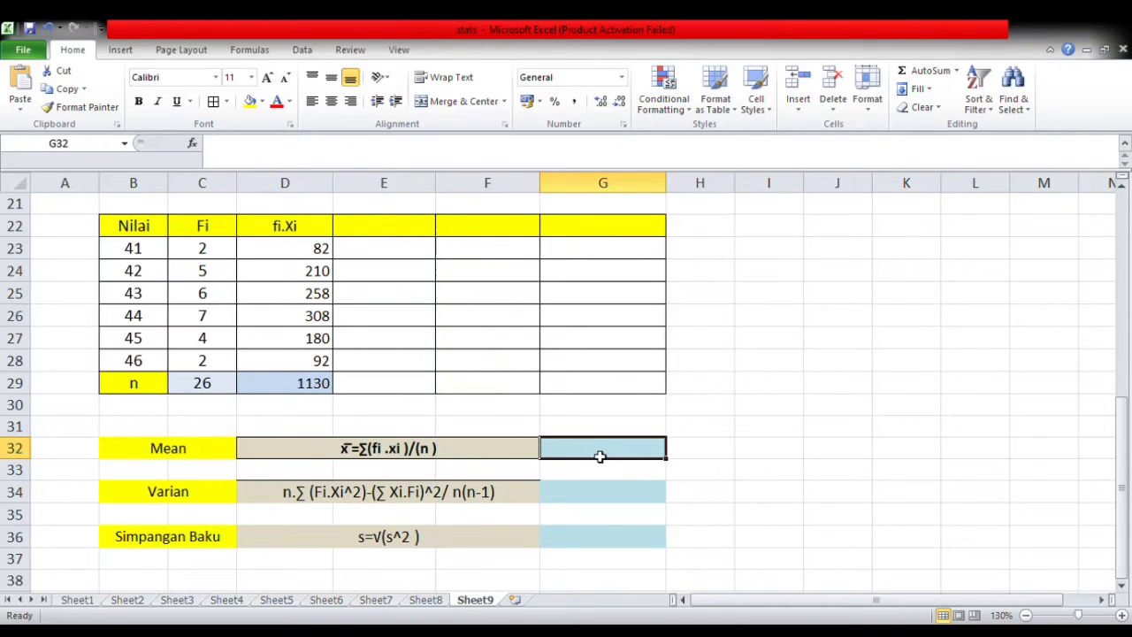
{"action": "type", "text": "="}
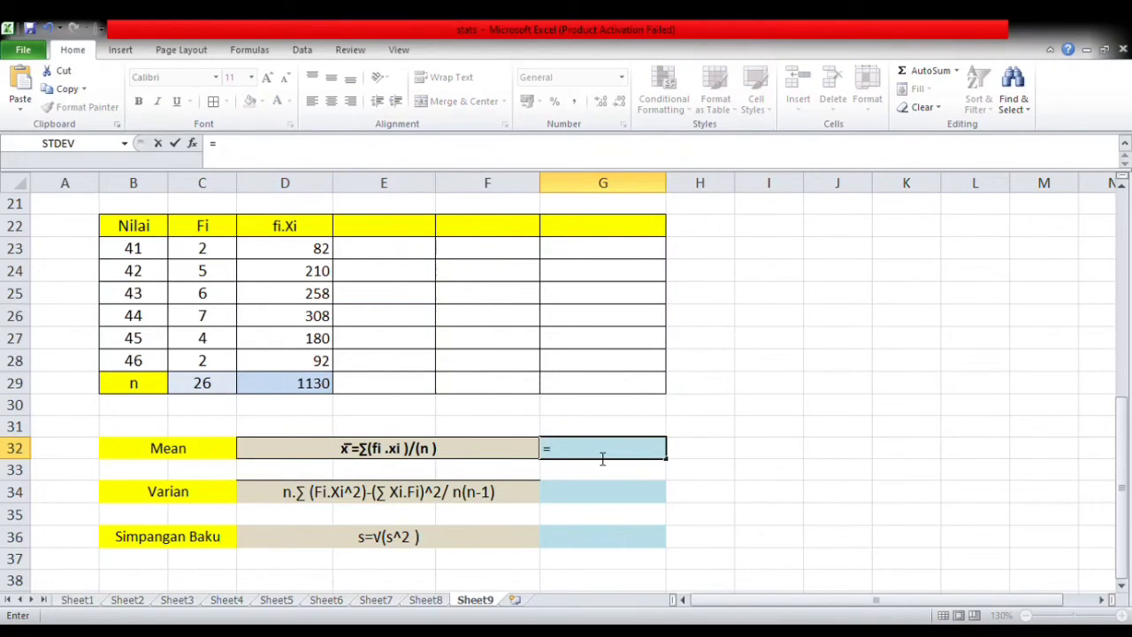
{"action": "left_click", "coordinate": [324, 393]}
{"action": "type", "text": "/"}
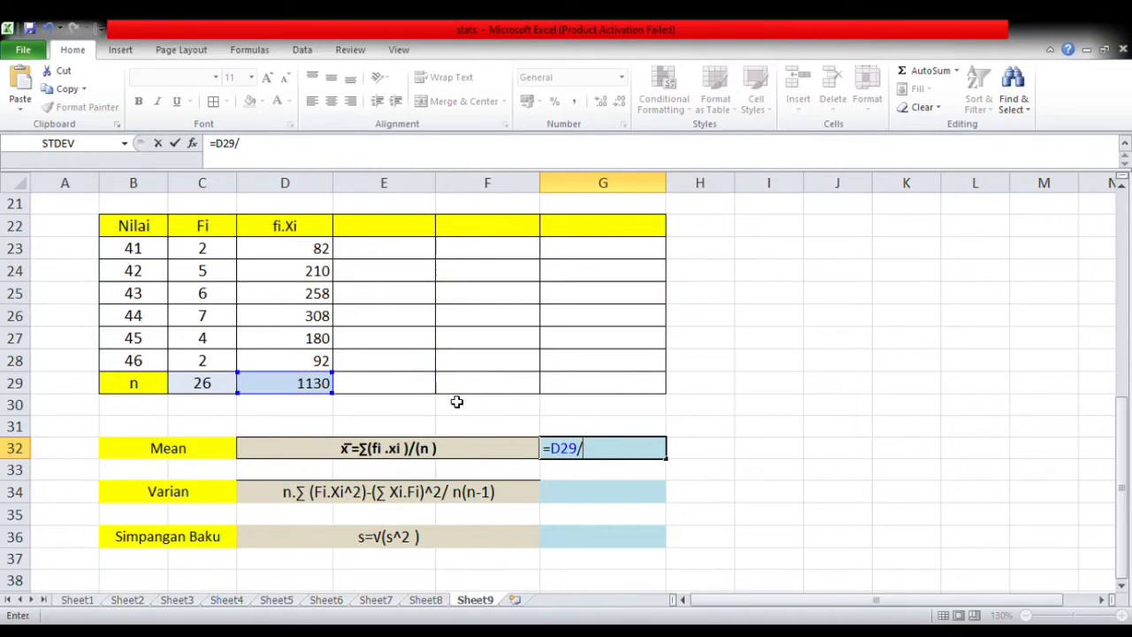
{"action": "left_click", "coordinate": [205, 389]}
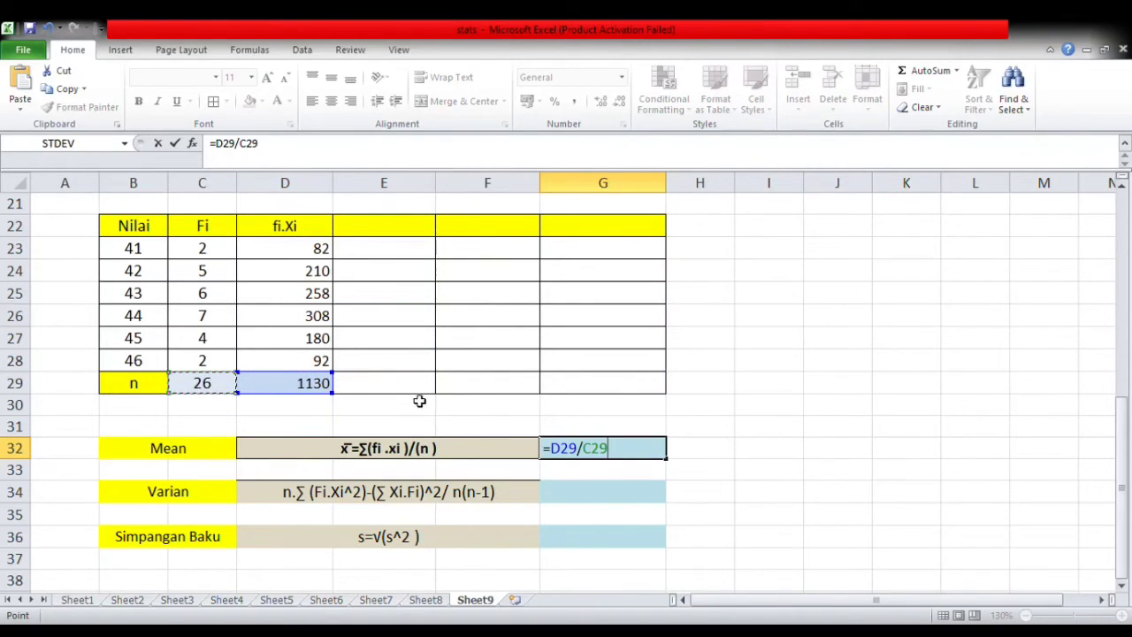
{"action": "key", "text": "Return"}
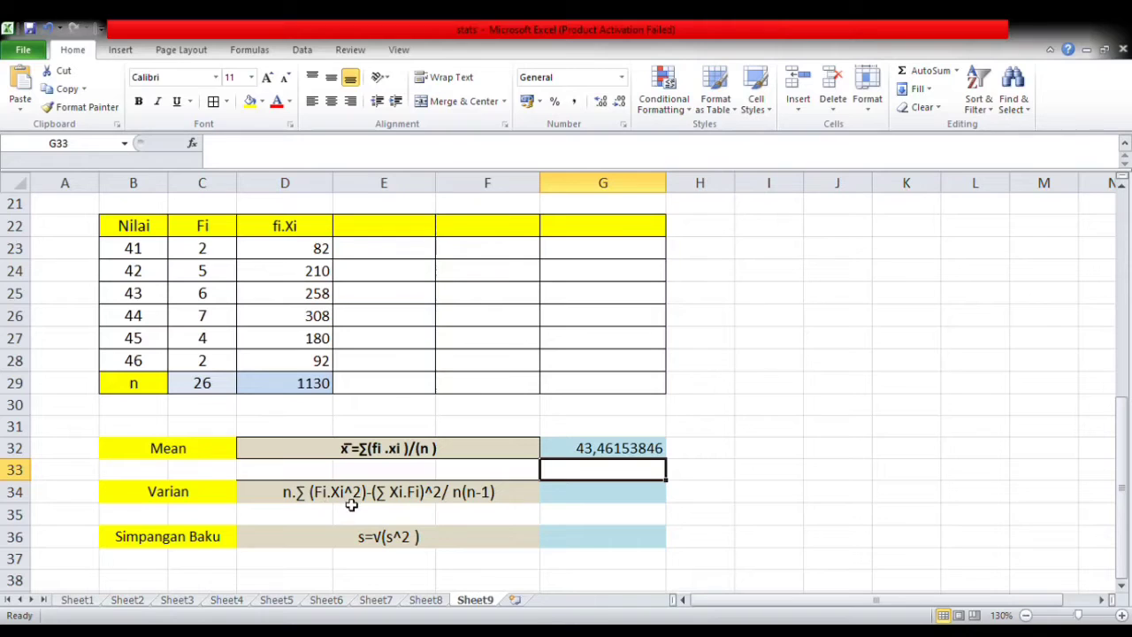
- Head column E of the frequency table "Xi^2" and calculate it with =B23^2 in E23, filled down to E28
{"action": "left_click", "coordinate": [375, 228]}
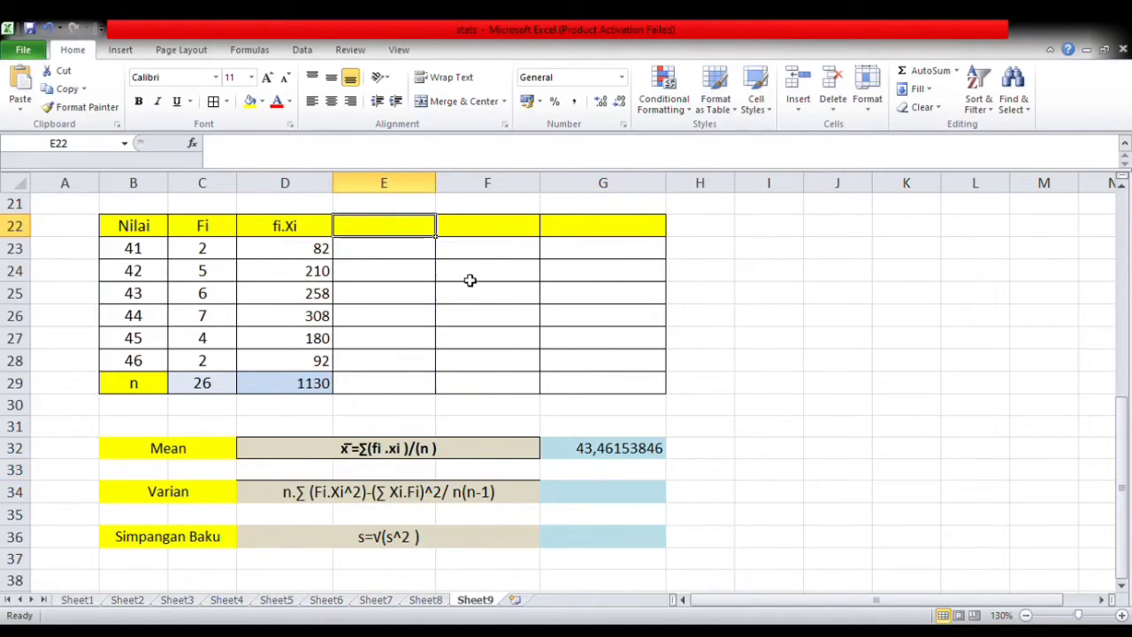
{"action": "type", "text": "Xi^2"}
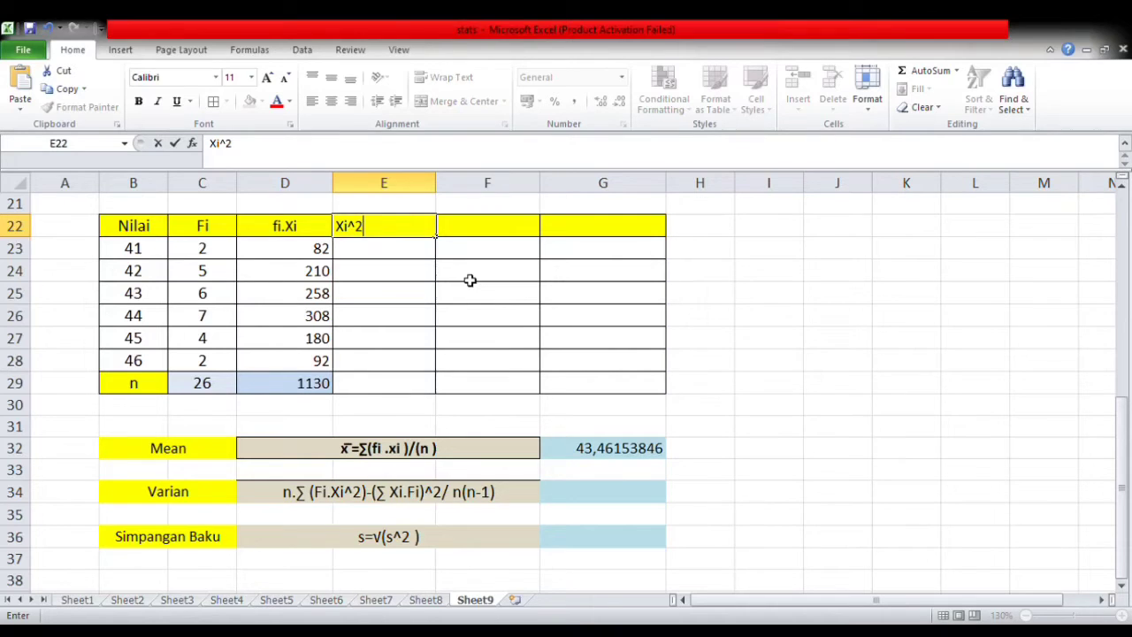
{"action": "left_click", "coordinate": [380, 255]}
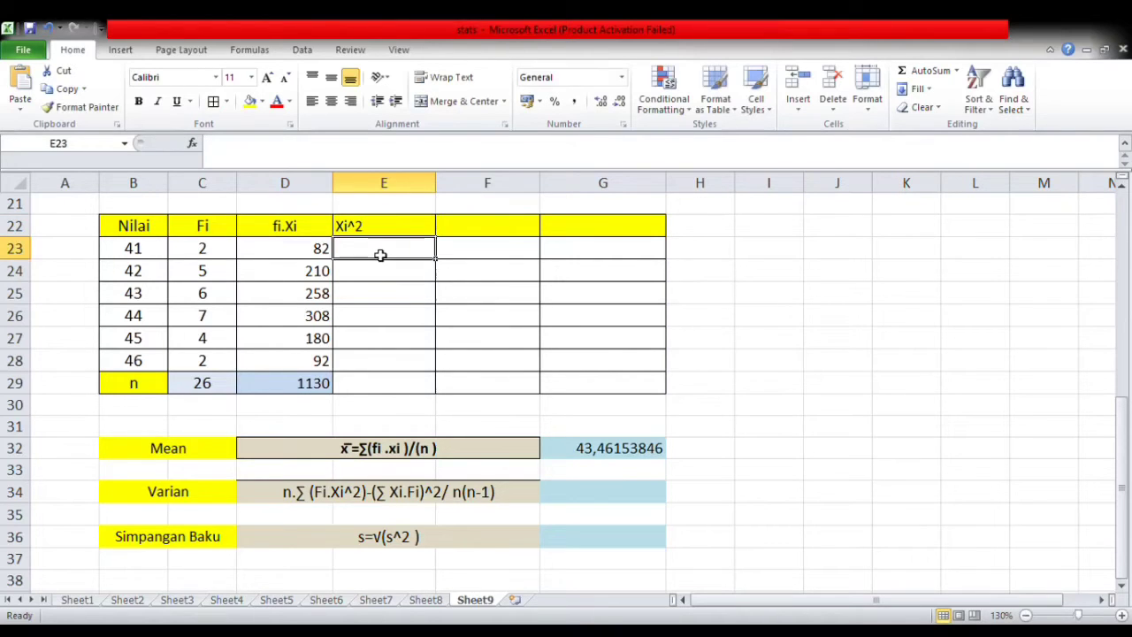
{"action": "type", "text": "="}
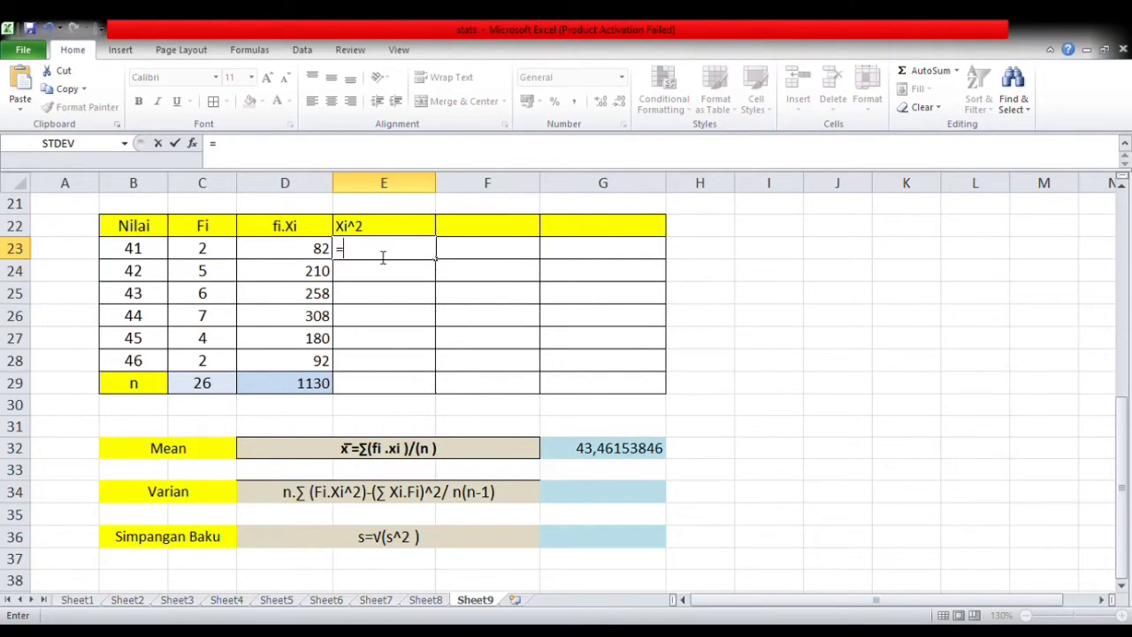
{"action": "left_click", "coordinate": [133, 253]}
{"action": "type", "text": "^2"}
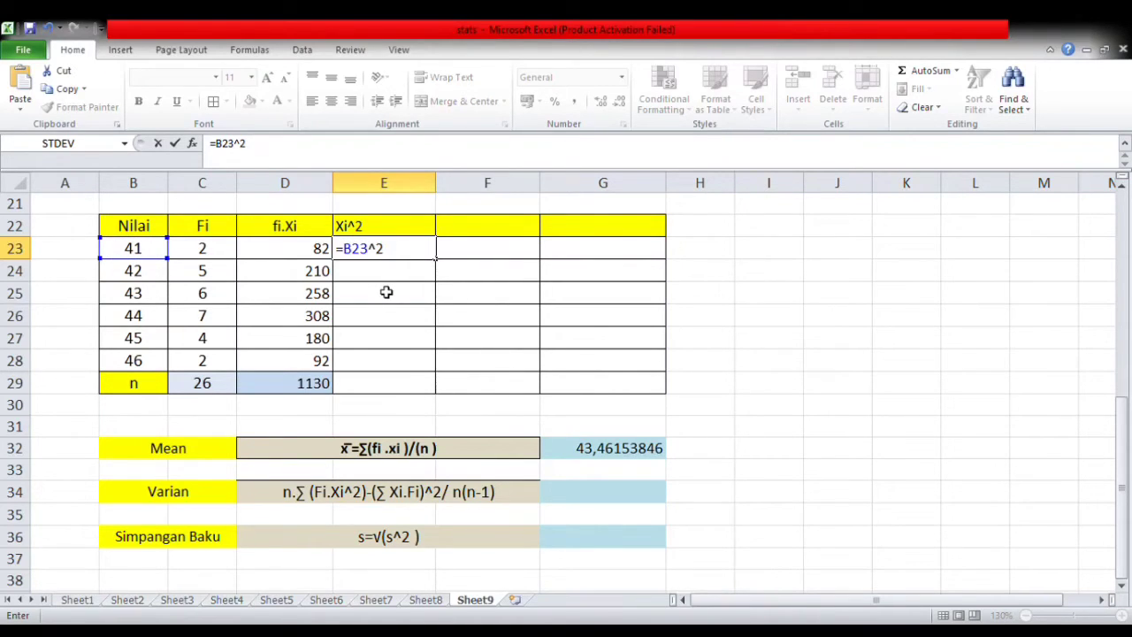
{"action": "key", "text": "Return"}
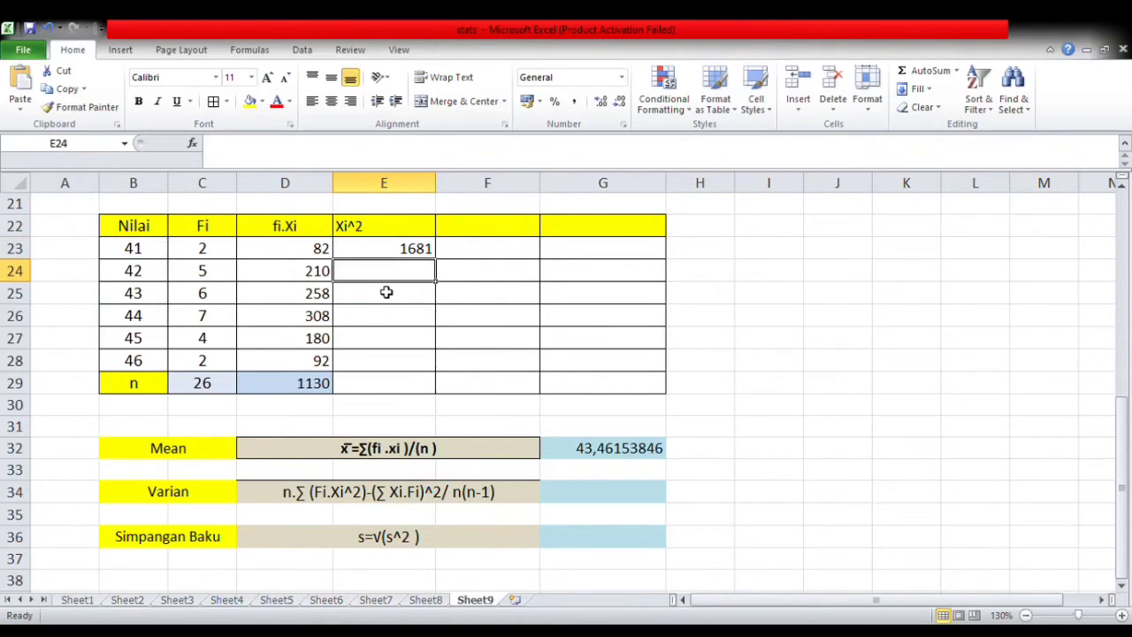
{"action": "left_click", "coordinate": [380, 251]}
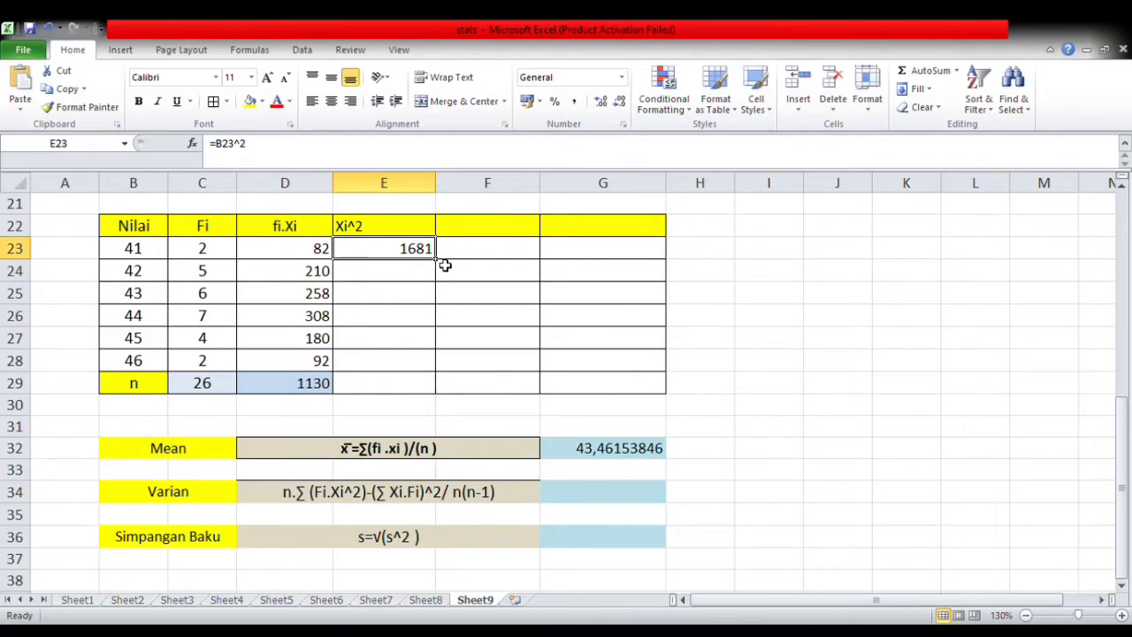
{"action": "left_click_drag", "start_coordinate": [439, 268], "coordinate": [423, 370]}
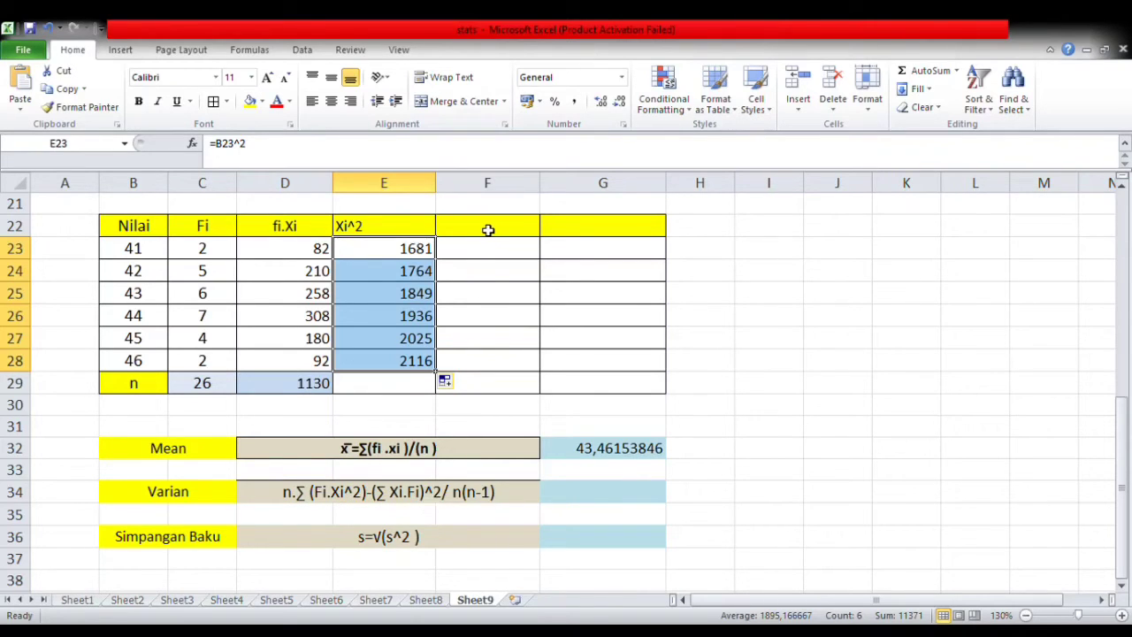
- Enter the header "Fi.Xi^2" in F22 of the frequency table
{"action": "left_click", "coordinate": [476, 228]}
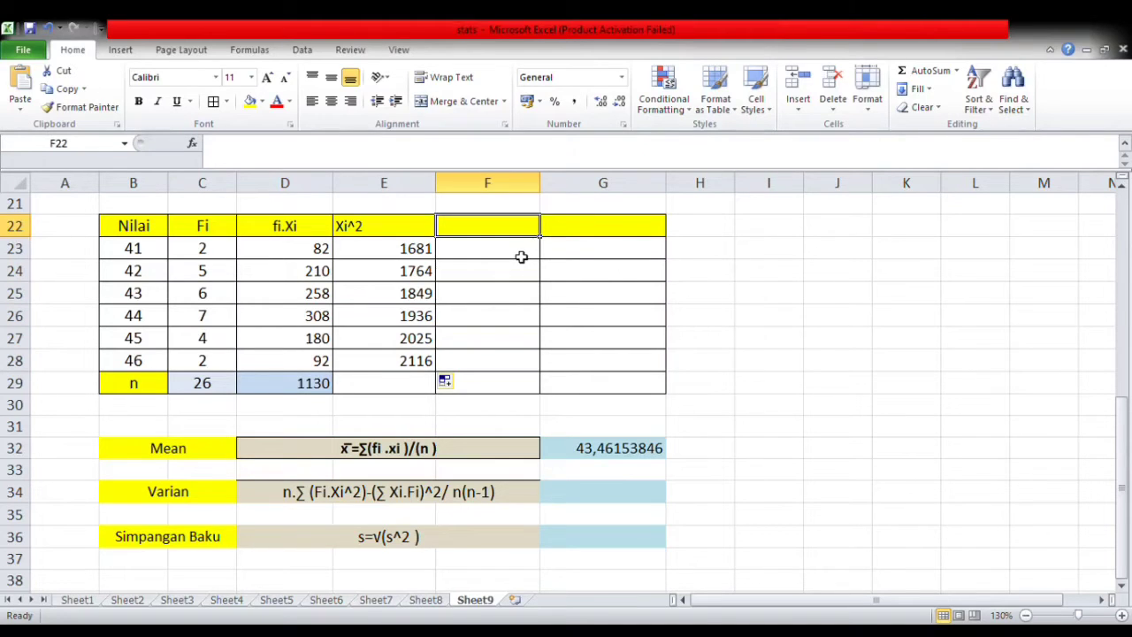
{"action": "type", "text": "fi"}
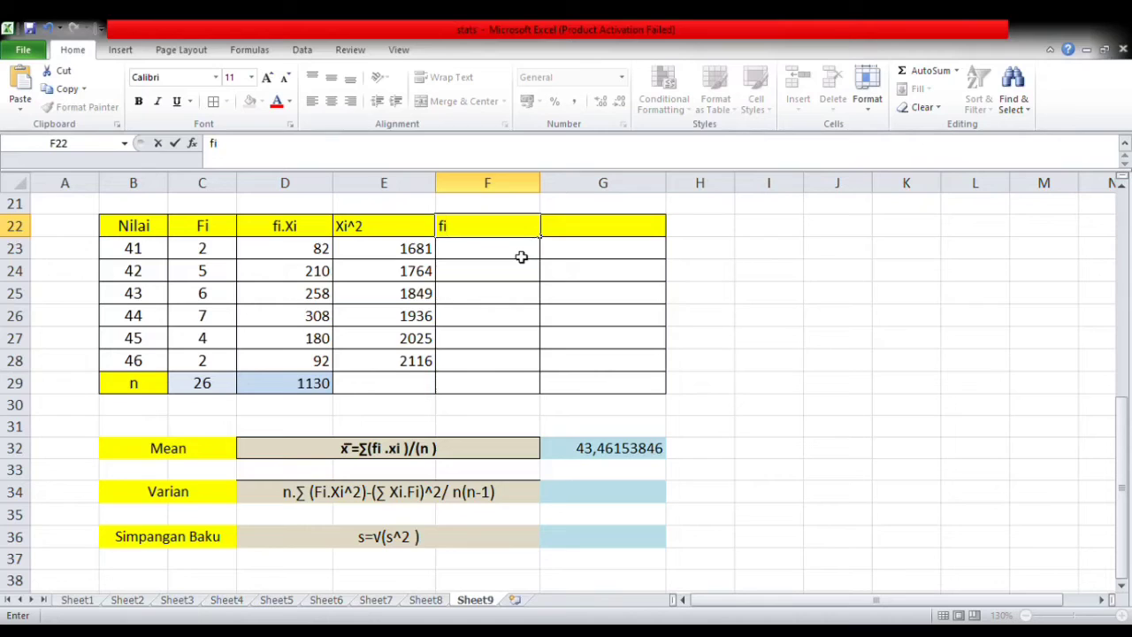
{"action": "key", "text": "BackSpace"}
{"action": "key", "text": "BackSpace"}
{"action": "type", "text": "F"}
{"action": "key", "text": "Return"}
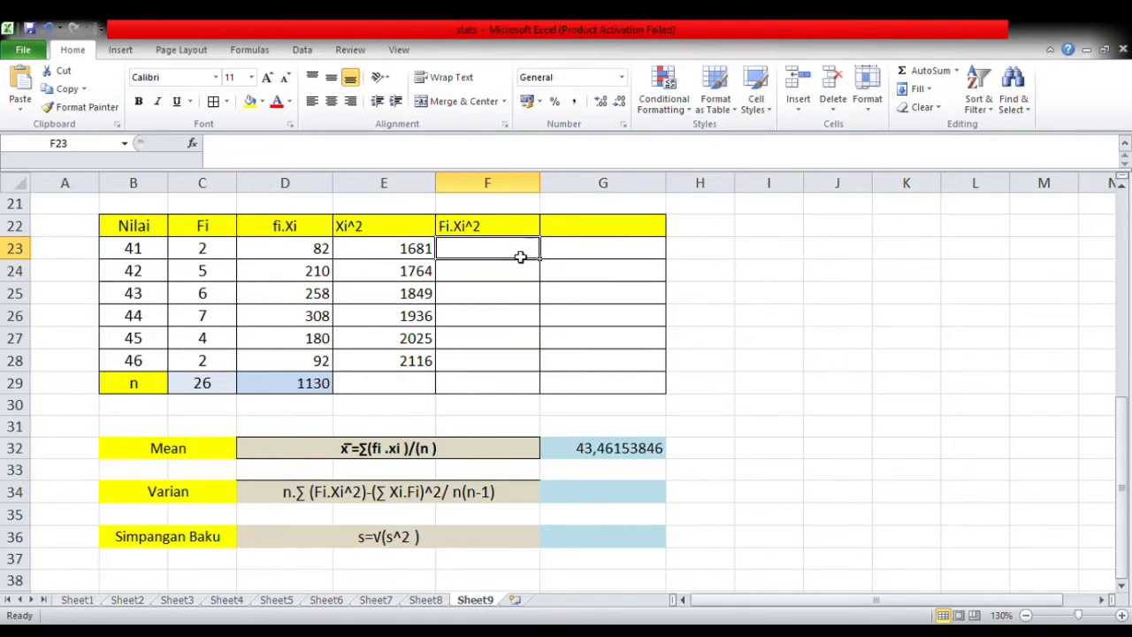
- Calculate the Fi.Xi^2 column by entering =C23*E23 in F23 and filling it down to F28
{"action": "type", "text": "="}
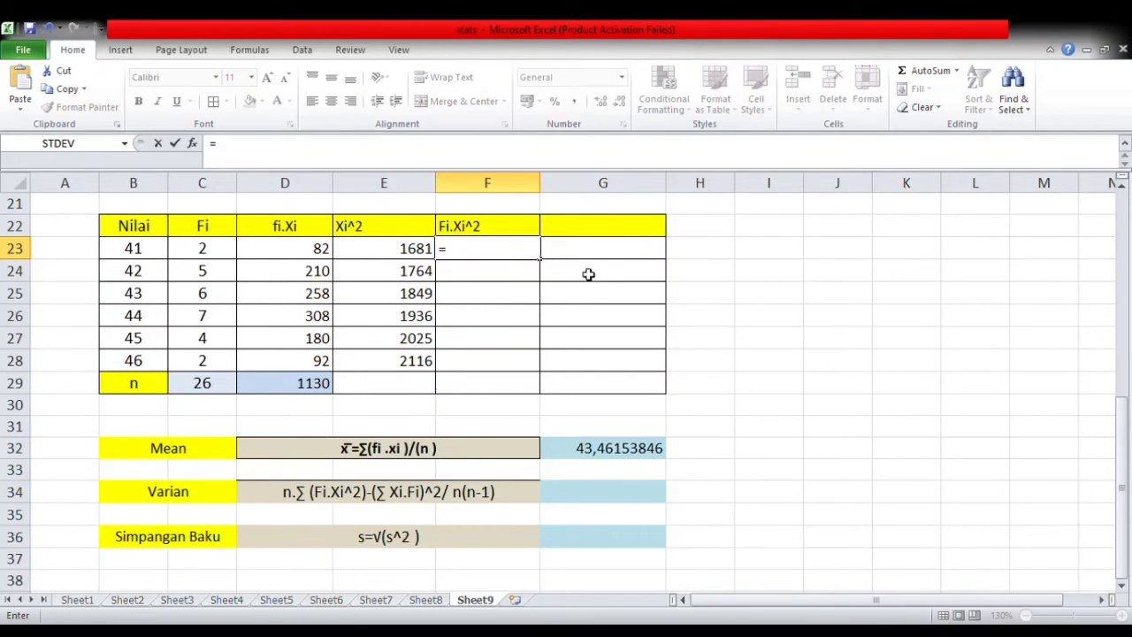
{"action": "left_click", "coordinate": [202, 255]}
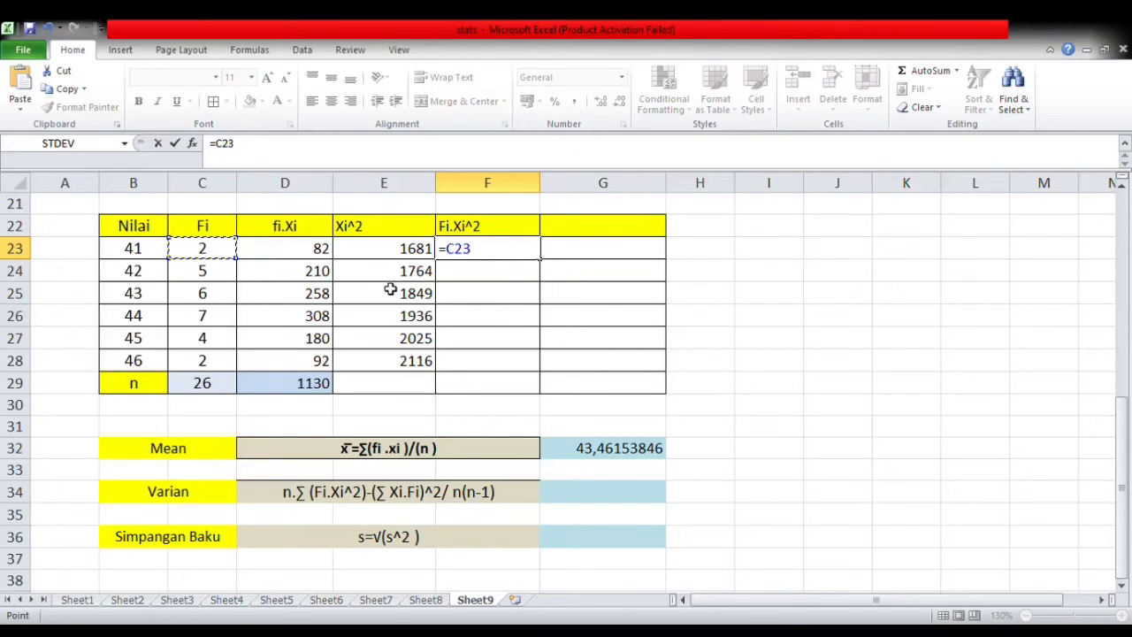
{"action": "type", "text": "*"}
{"action": "left_click", "coordinate": [397, 251]}
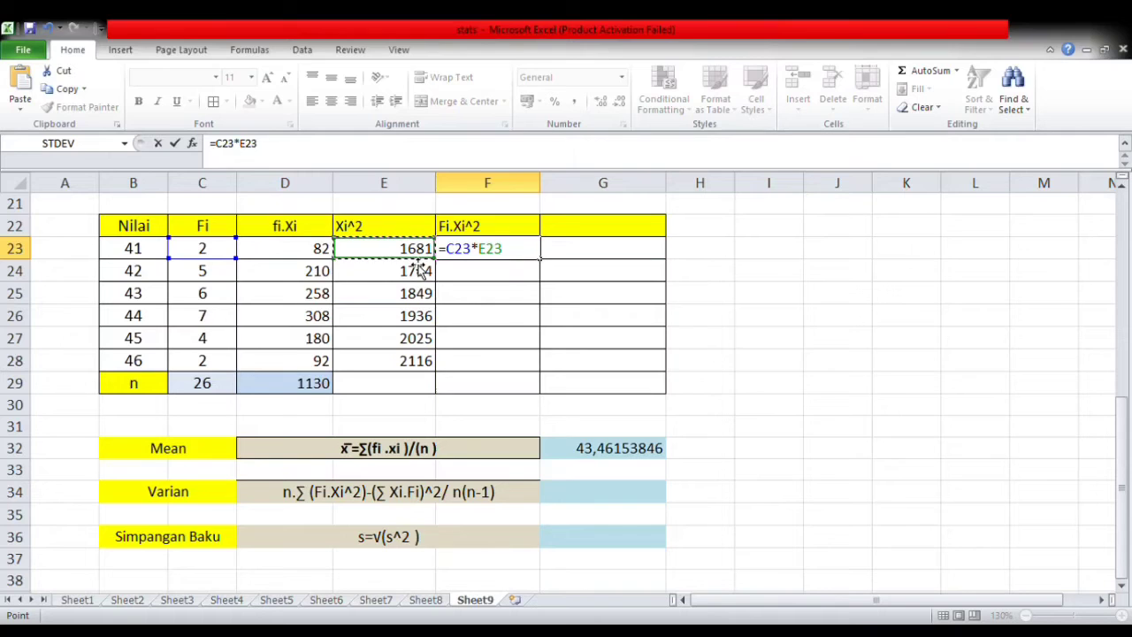
{"action": "key", "text": "Return"}
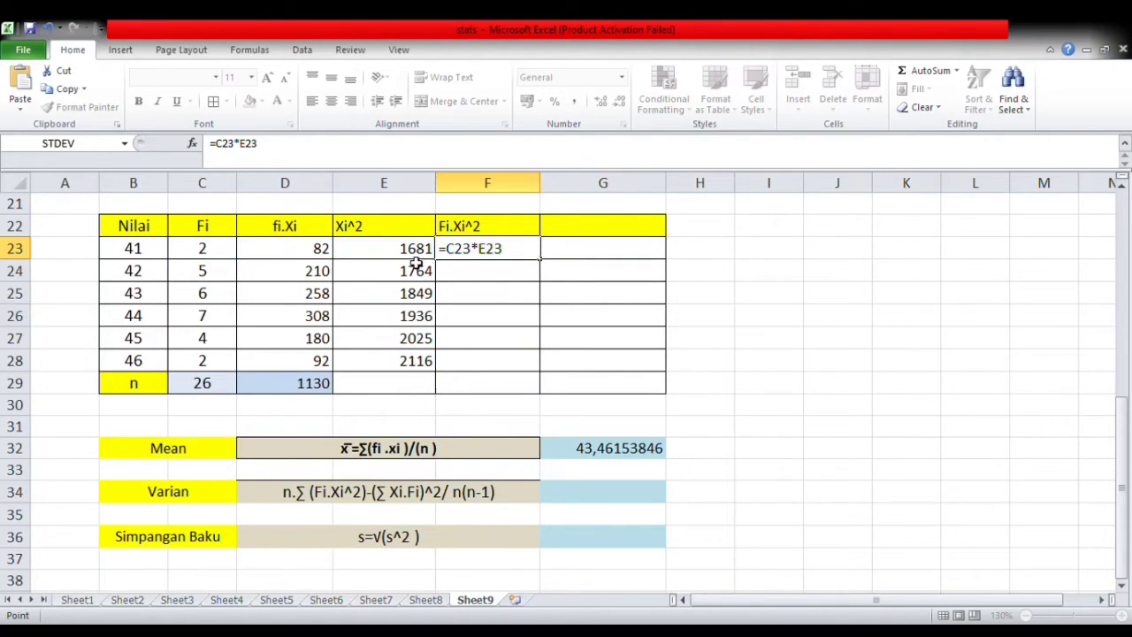
{"action": "left_click", "coordinate": [511, 252]}
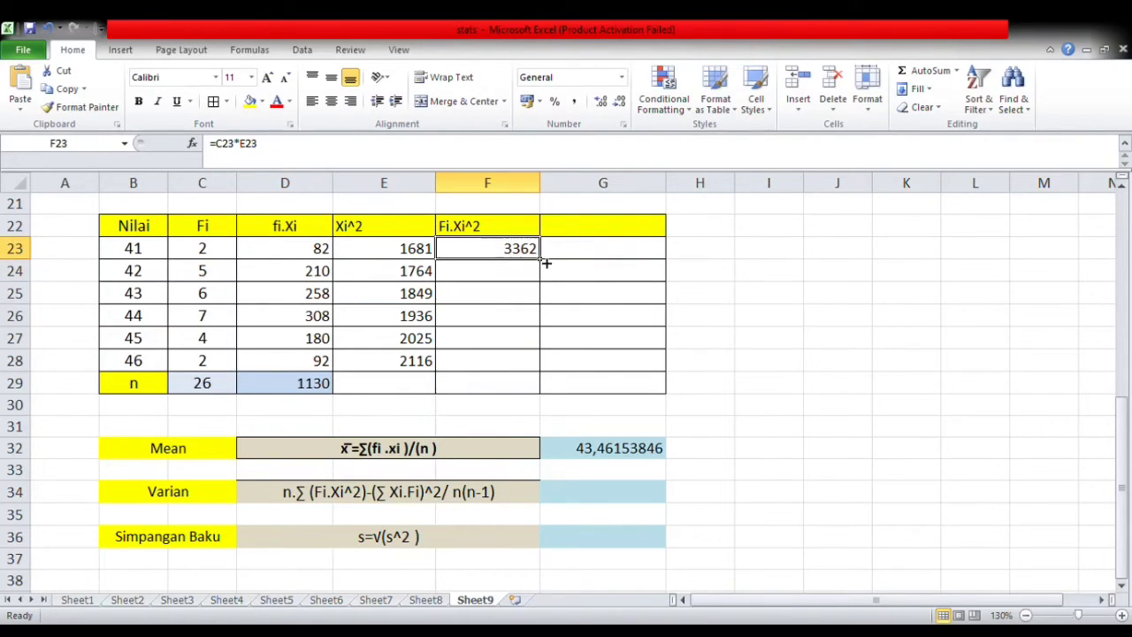
{"action": "left_click_drag", "start_coordinate": [545, 263], "coordinate": [528, 370]}
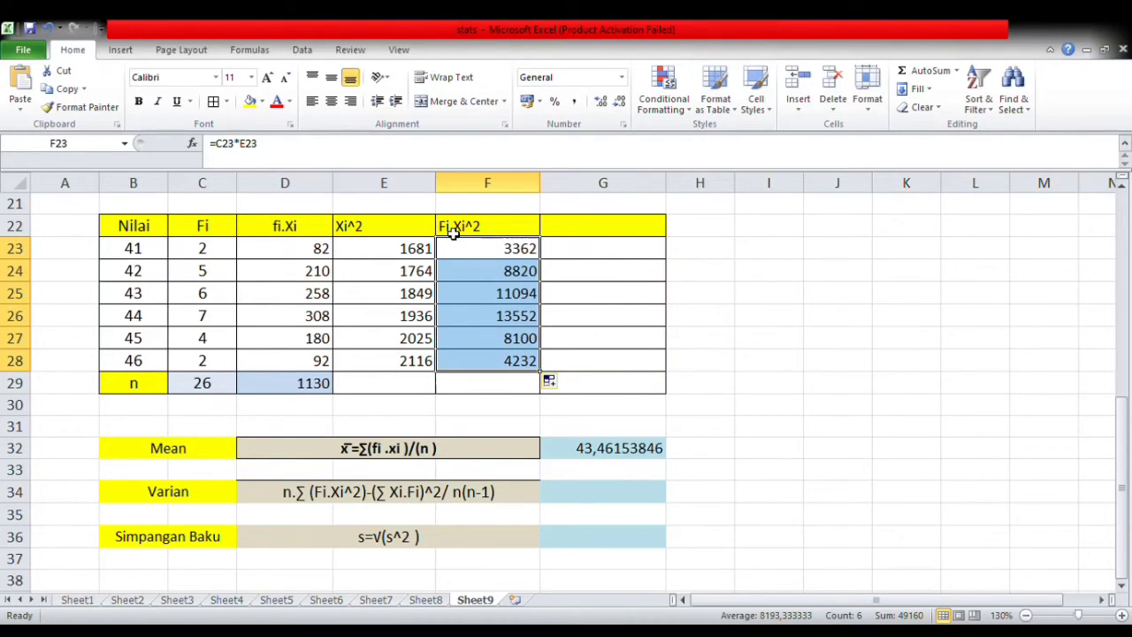
- Total the Fi.Xi^2 column in F29 with a SUM of F23:F28 and shade that cell light blue like D29
{"action": "left_click", "coordinate": [467, 392]}
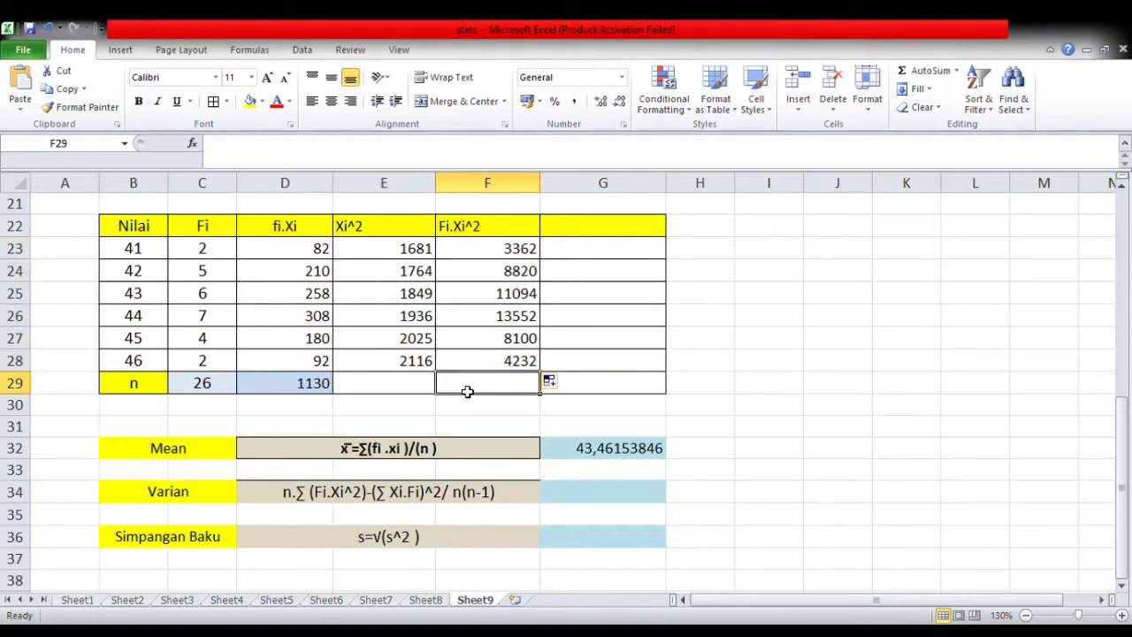
{"action": "type", "text": "="}
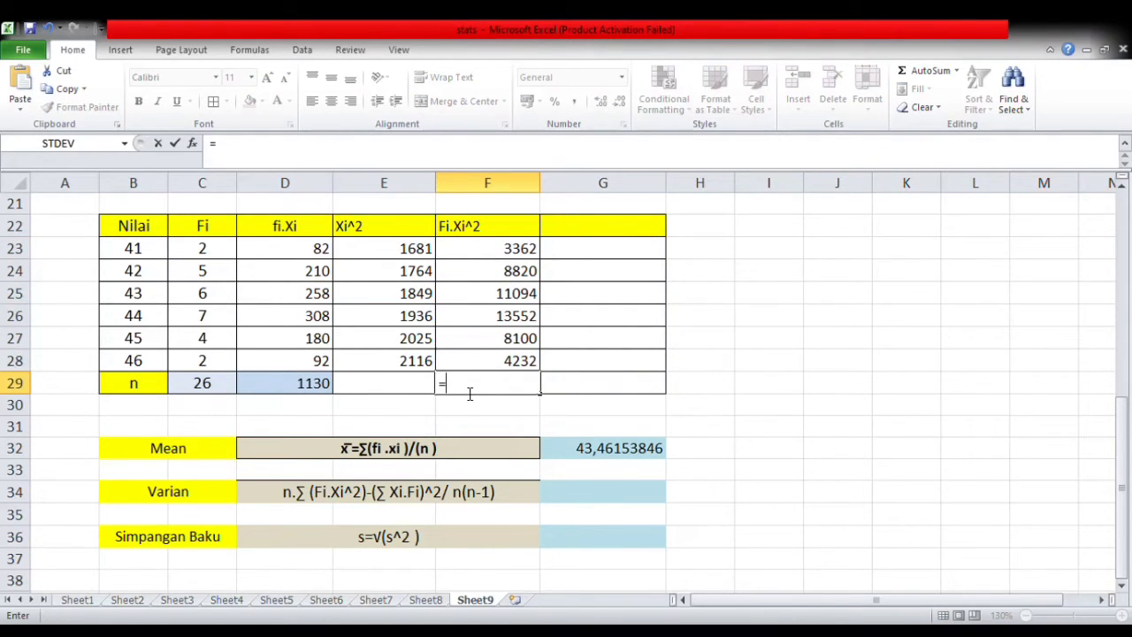
{"action": "type", "text": "sum("}
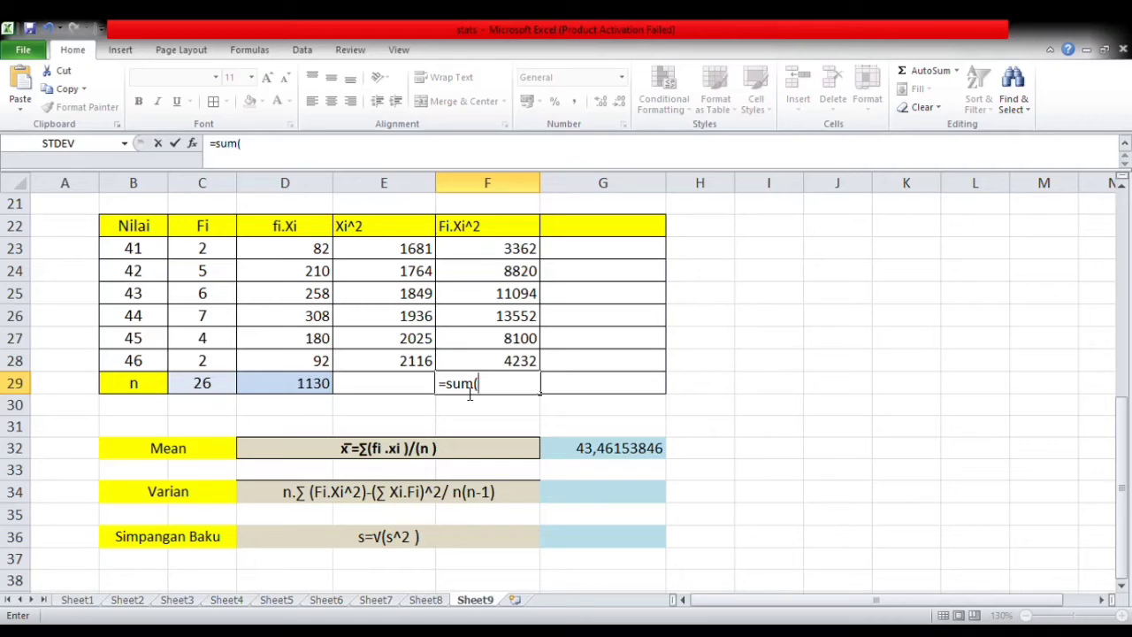
{"action": "left_click_drag", "start_coordinate": [508, 252], "coordinate": [506, 361]}
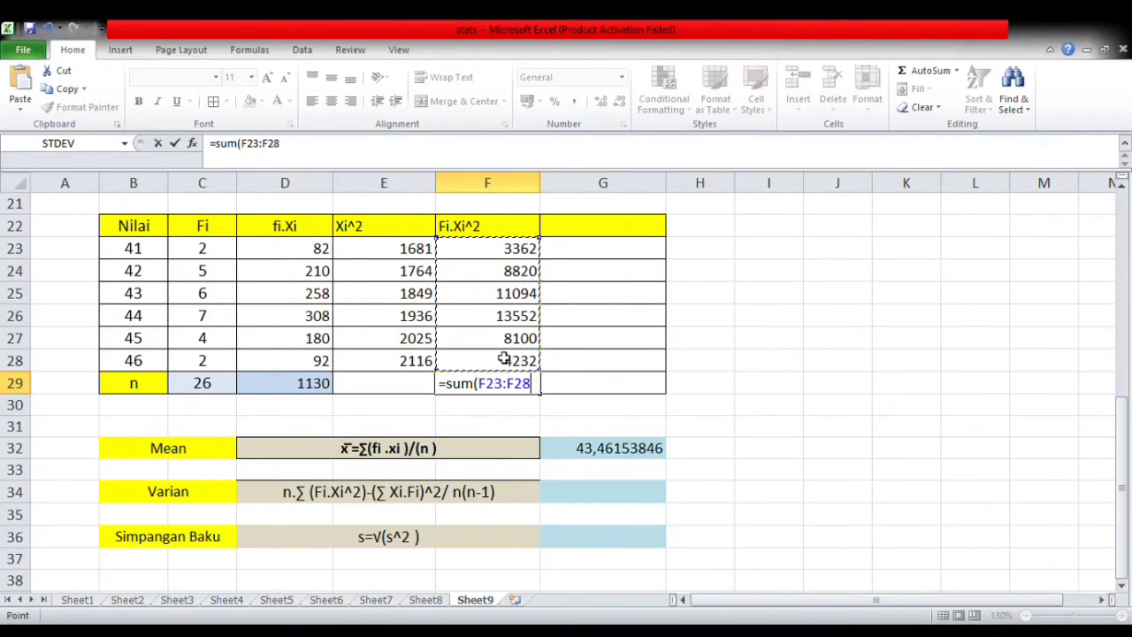
{"action": "type", "text": ")"}
{"action": "key", "text": "Return"}
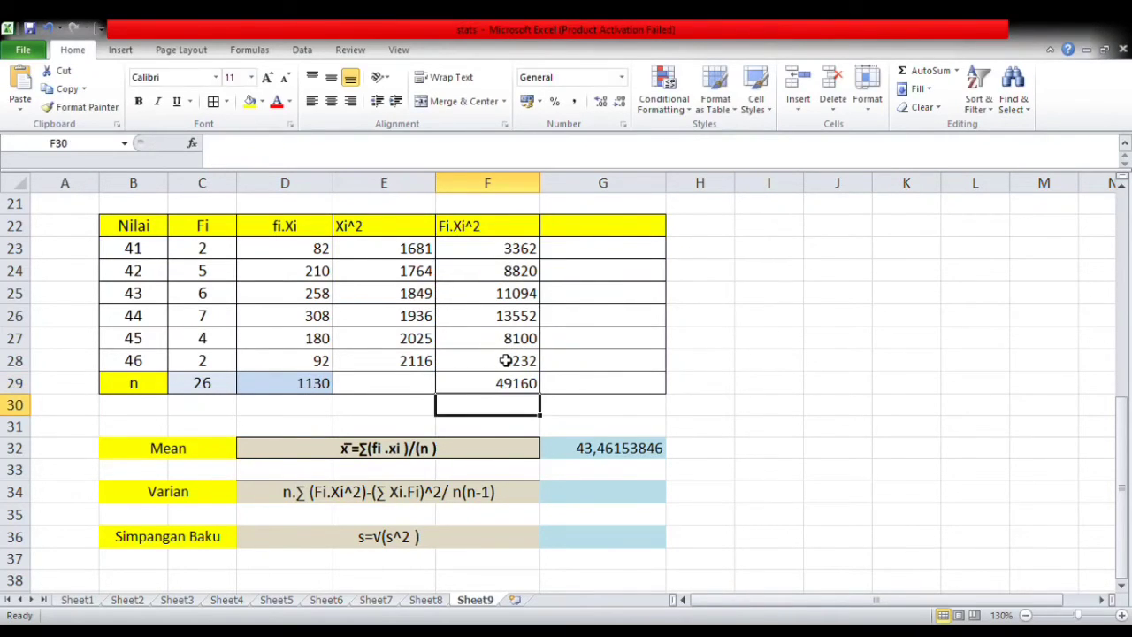
{"action": "left_click", "coordinate": [496, 386]}
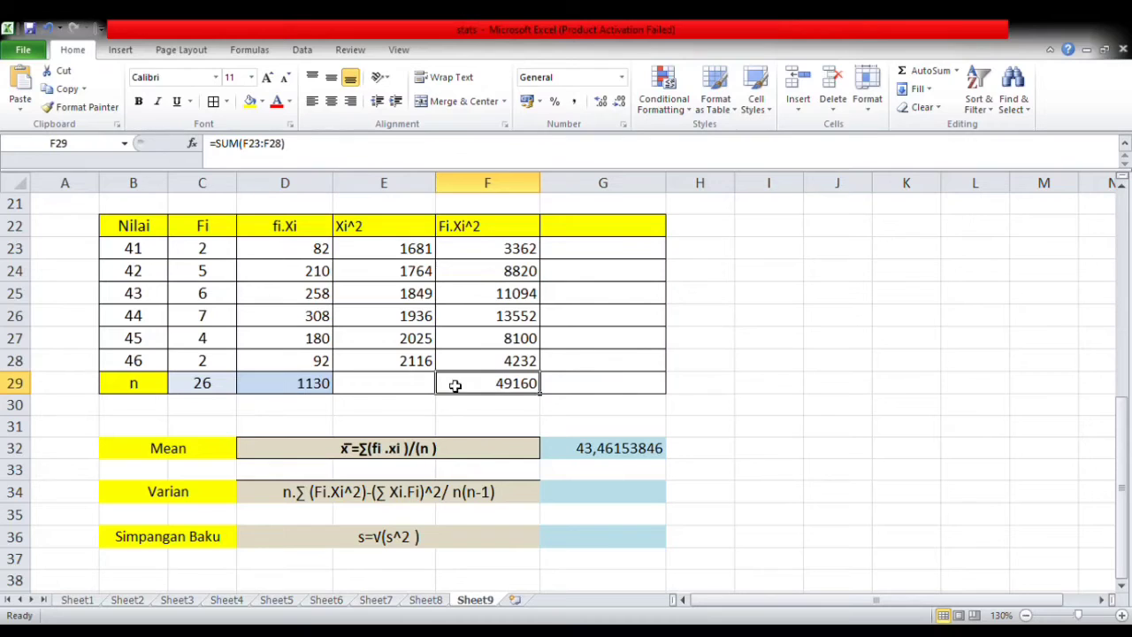
{"action": "left_click", "coordinate": [257, 102]}
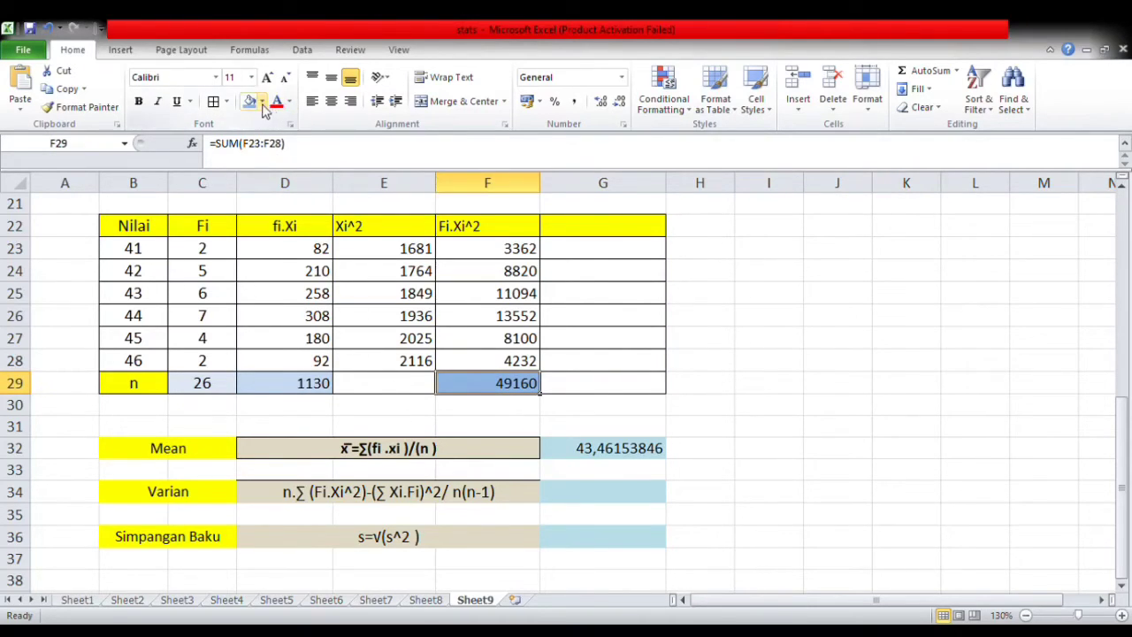
{"action": "left_click", "coordinate": [393, 428]}
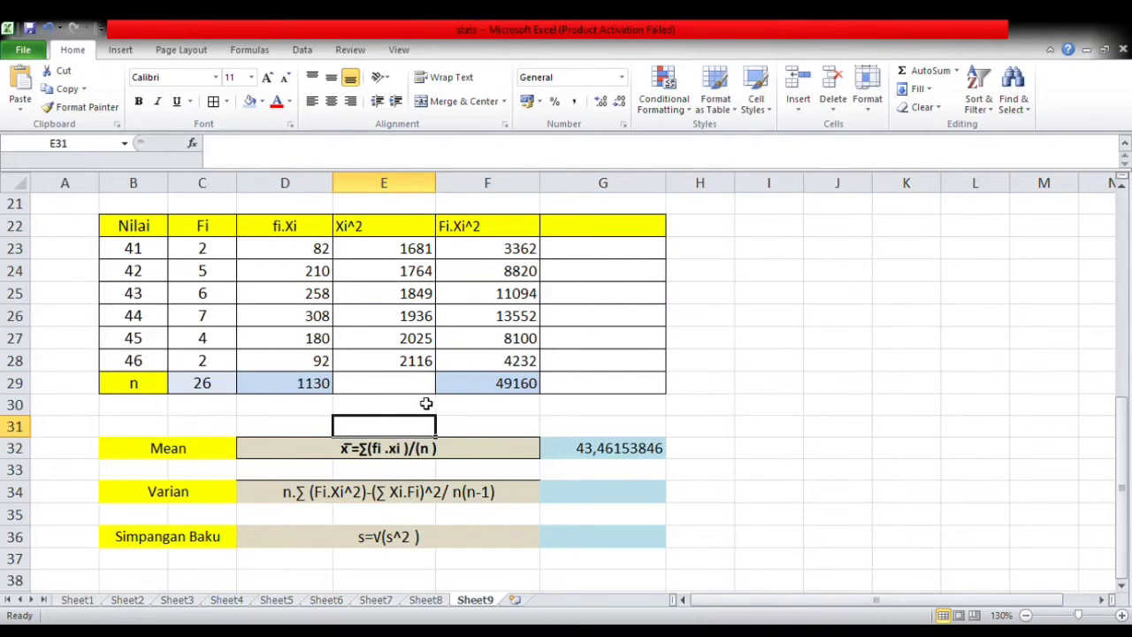
{"action": "left_click", "coordinate": [404, 499]}
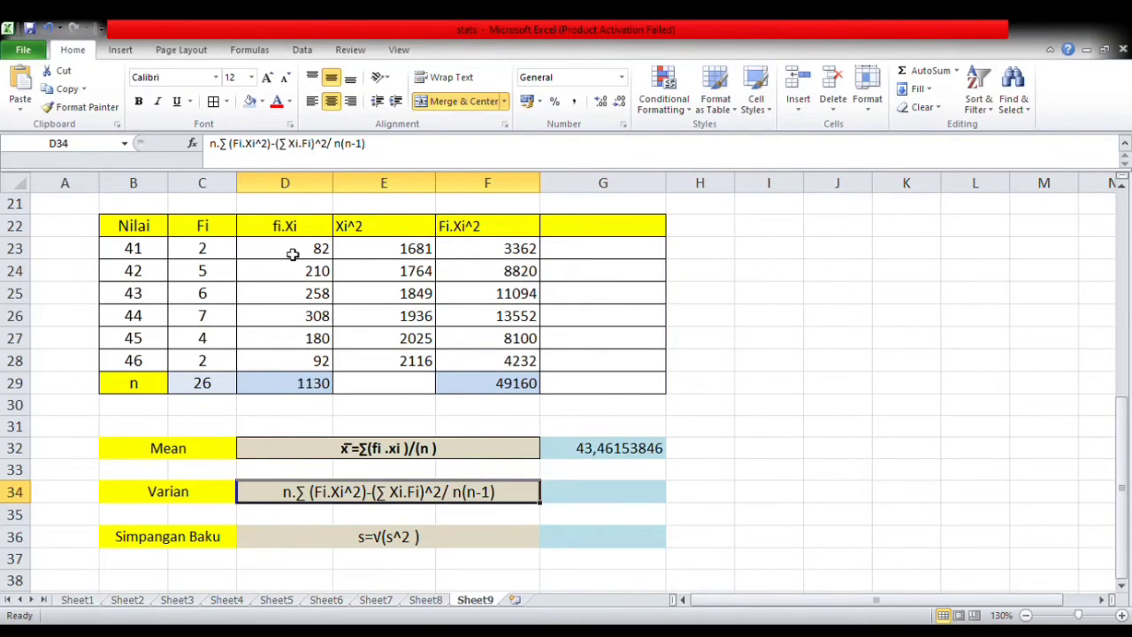
{"action": "left_click", "coordinate": [304, 389]}
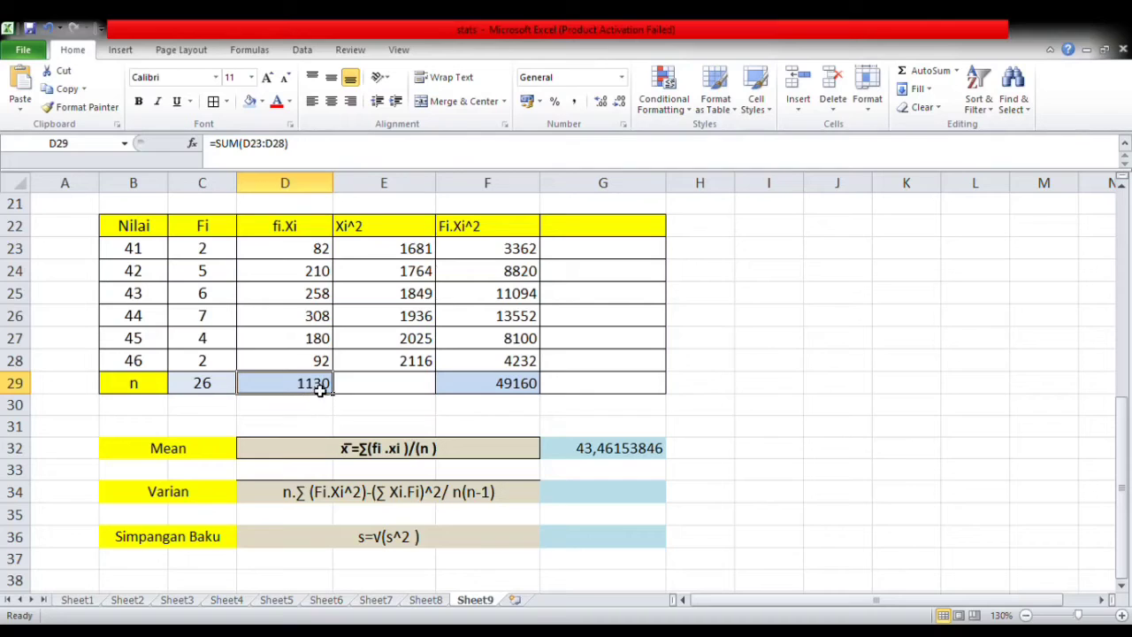
{"action": "left_click", "coordinate": [281, 409]}
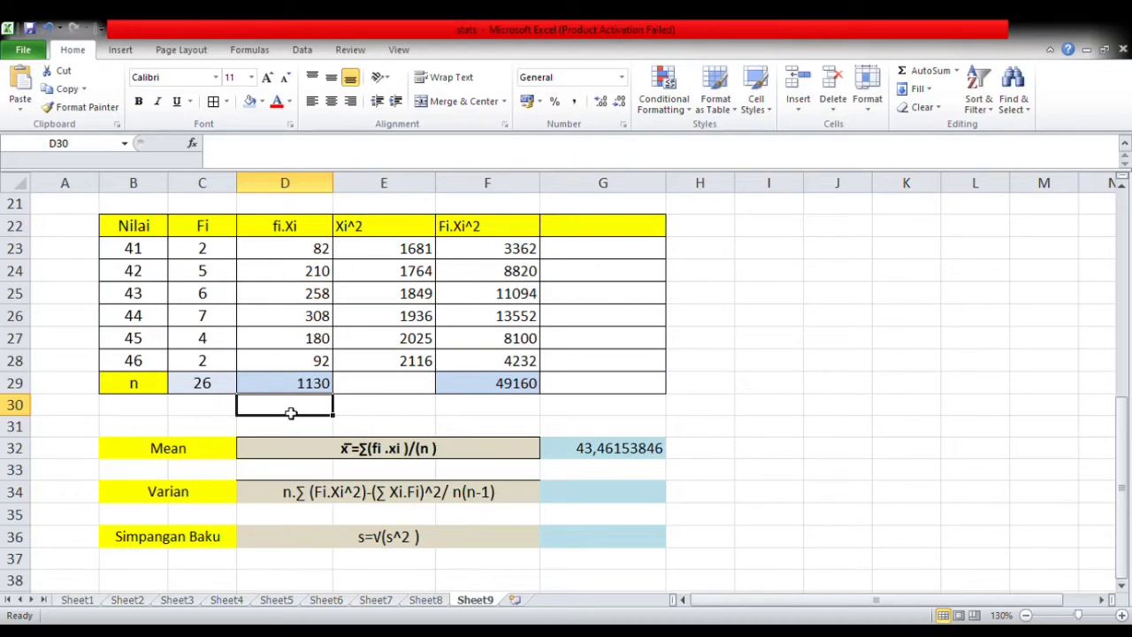
- Copy the term (∑ Xi.Fi)^2 from the variance formula text in D34 into I32 as a label
{"action": "left_click", "coordinate": [751, 455]}
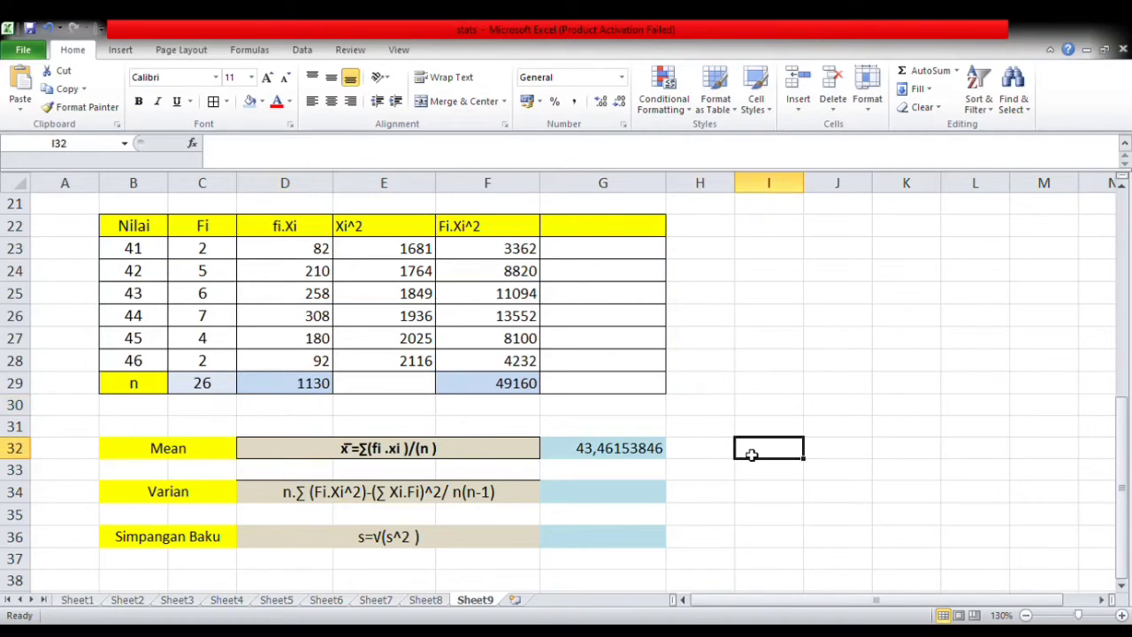
{"action": "double_click", "coordinate": [376, 495]}
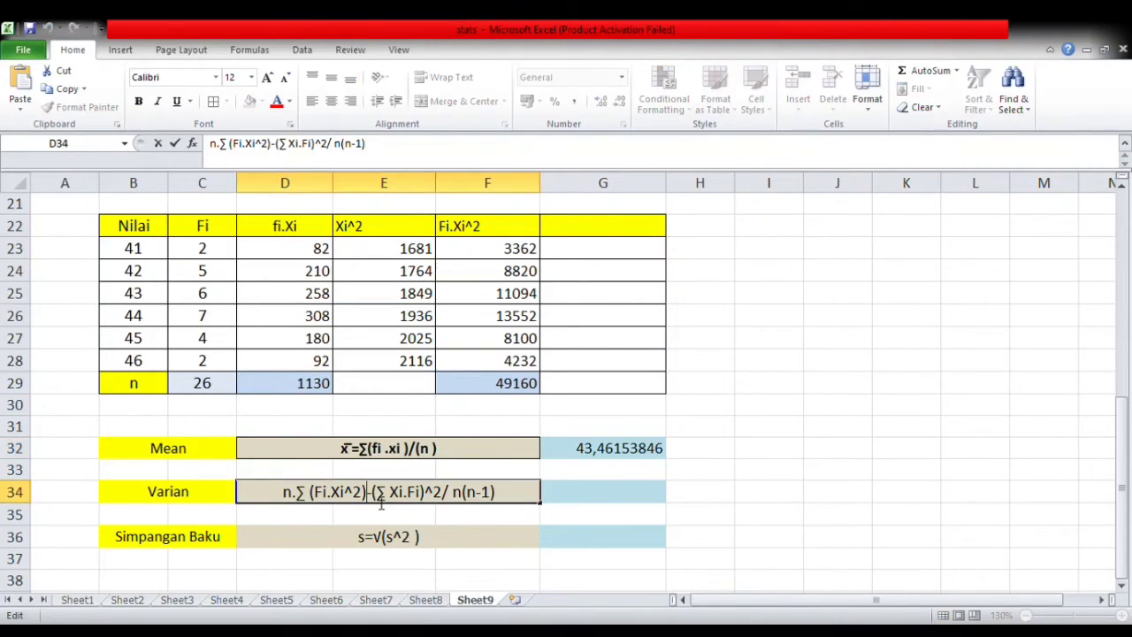
{"action": "left_click_drag", "start_coordinate": [379, 500], "coordinate": [448, 504]}
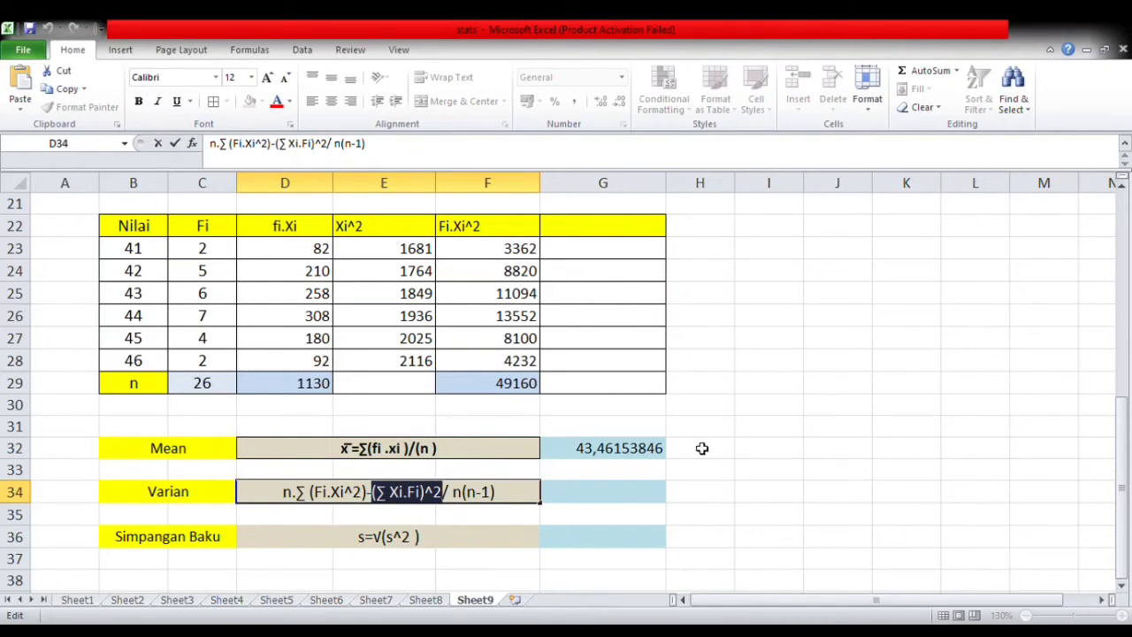
{"action": "left_click", "coordinate": [759, 453]}
{"action": "key", "text": "ctrl+v"}
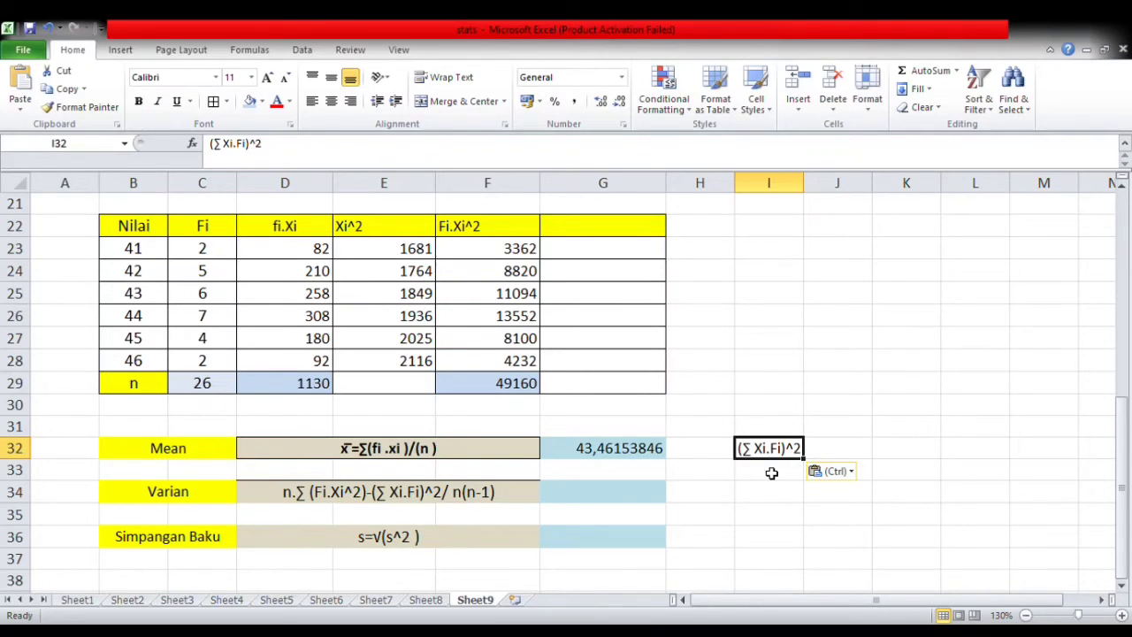
- Calculate the squared fi.Xi total in I33 with =D29^2
{"action": "left_click", "coordinate": [774, 476]}
{"action": "type", "text": "="}
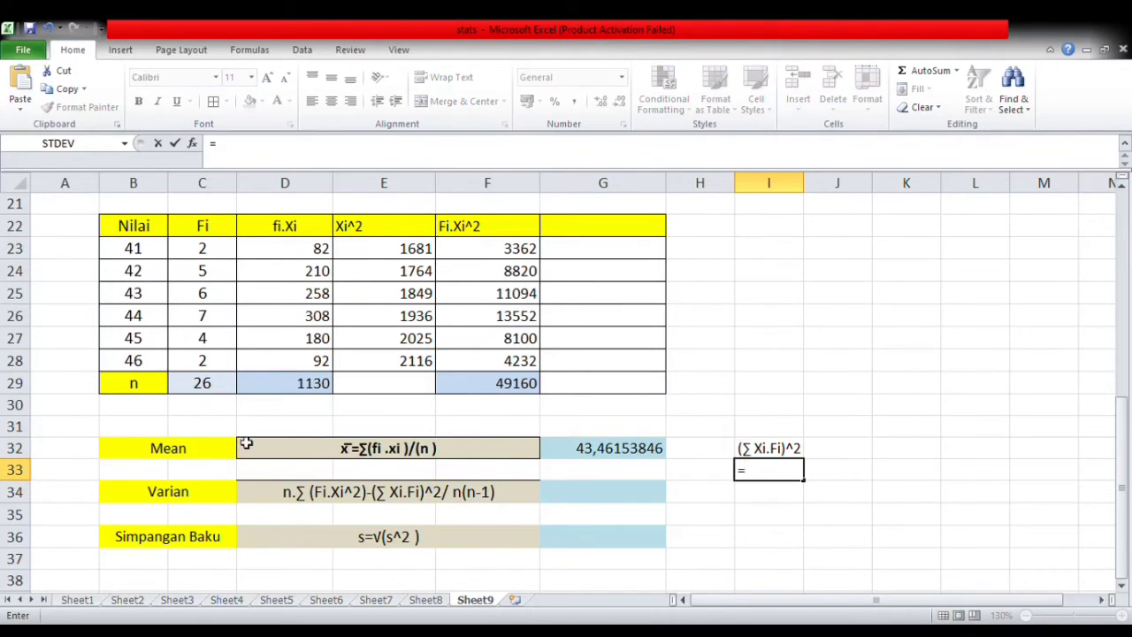
{"action": "left_click", "coordinate": [307, 385]}
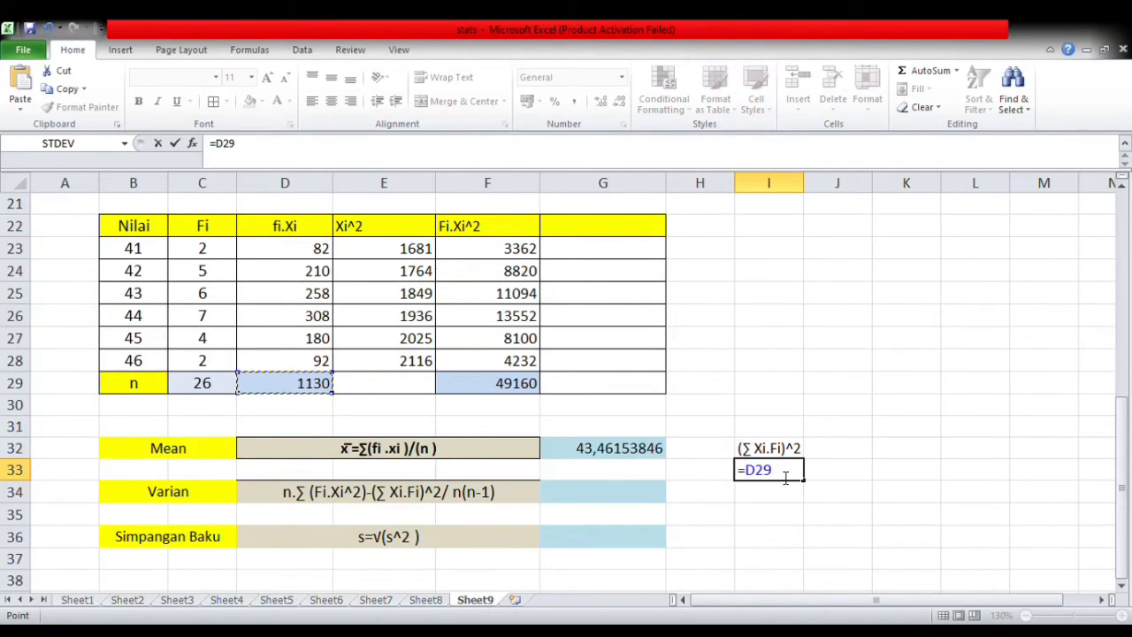
{"action": "type", "text": "^2"}
{"action": "key", "text": "Return"}
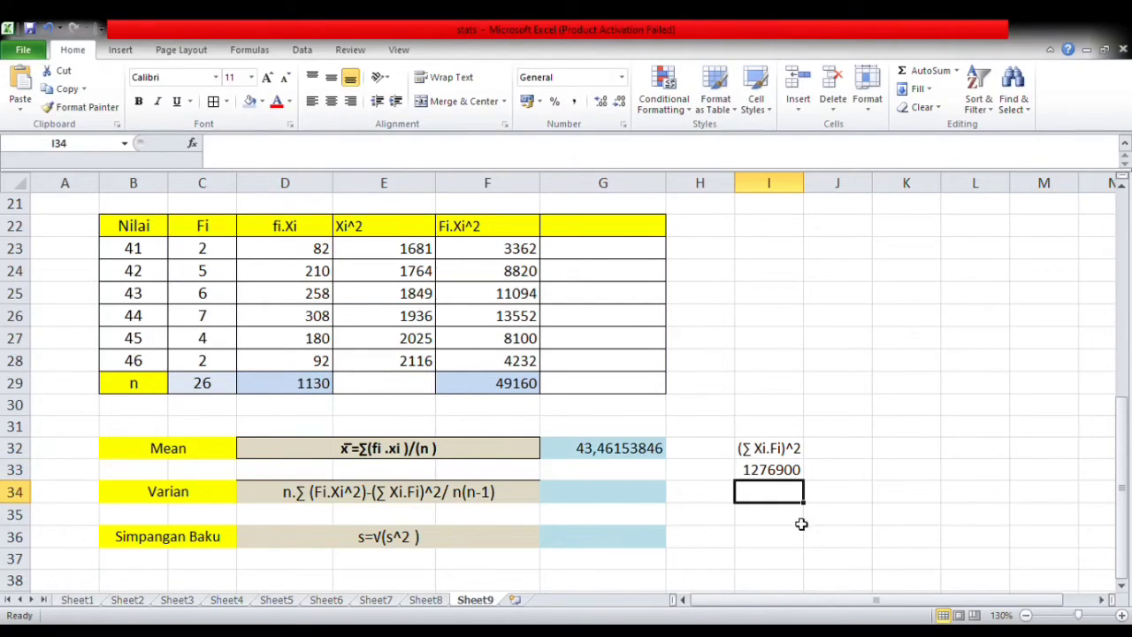
- Widen column I slightly and fill the (∑ Xi.Fi)^2 label cell I32 with yellow
{"action": "left_click", "coordinate": [773, 479]}
{"action": "left_click_drag", "start_coordinate": [803, 183], "coordinate": [828, 184]}
{"action": "left_click", "coordinate": [760, 446]}
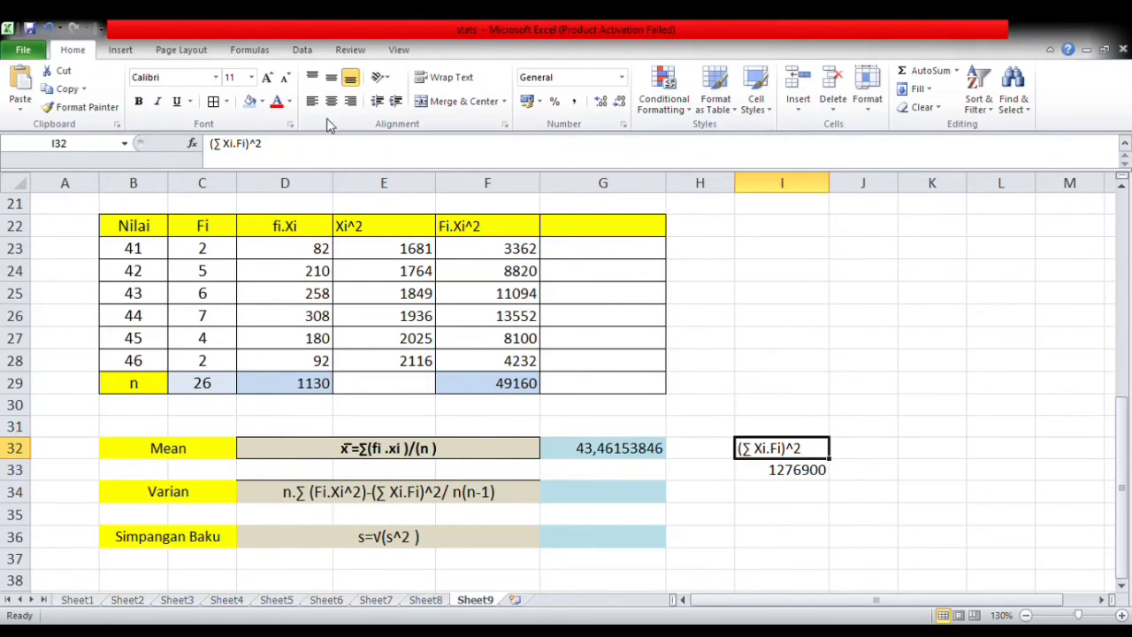
{"action": "left_click", "coordinate": [251, 101]}
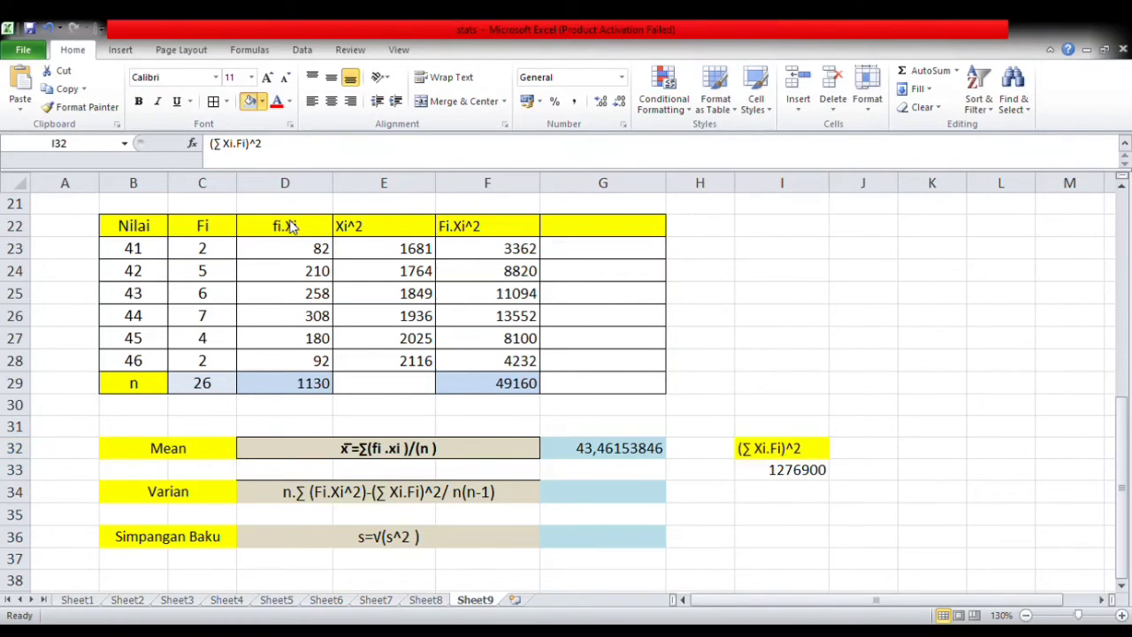
{"action": "left_click", "coordinate": [751, 515]}
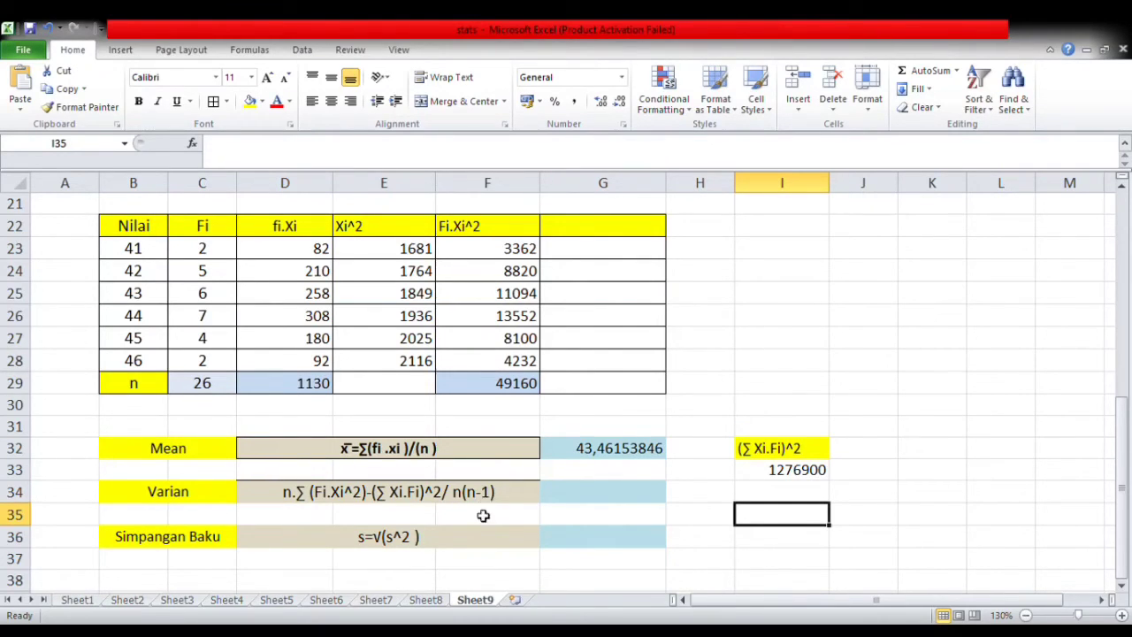
- Copy the term n(n-1) from the variance formula text in D34 into J32 as a label and fill it yellow
{"action": "left_click", "coordinate": [870, 451]}
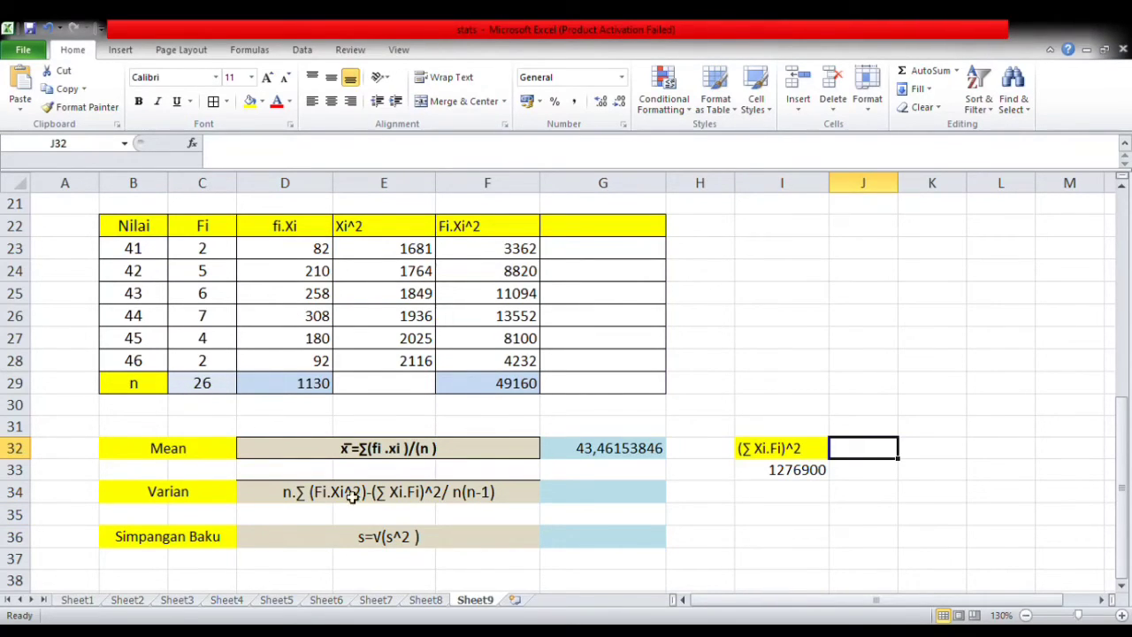
{"action": "double_click", "coordinate": [486, 497]}
{"action": "left_click_drag", "start_coordinate": [503, 501], "coordinate": [462, 503]}
{"action": "key", "text": "ctrl+c"}
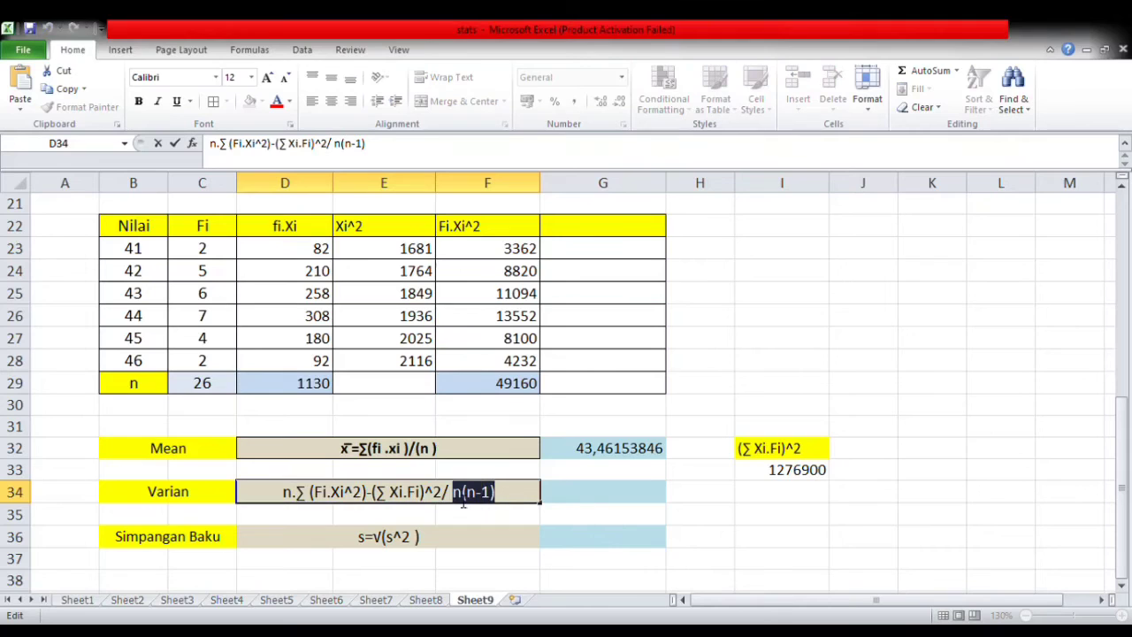
{"action": "left_click", "coordinate": [866, 453]}
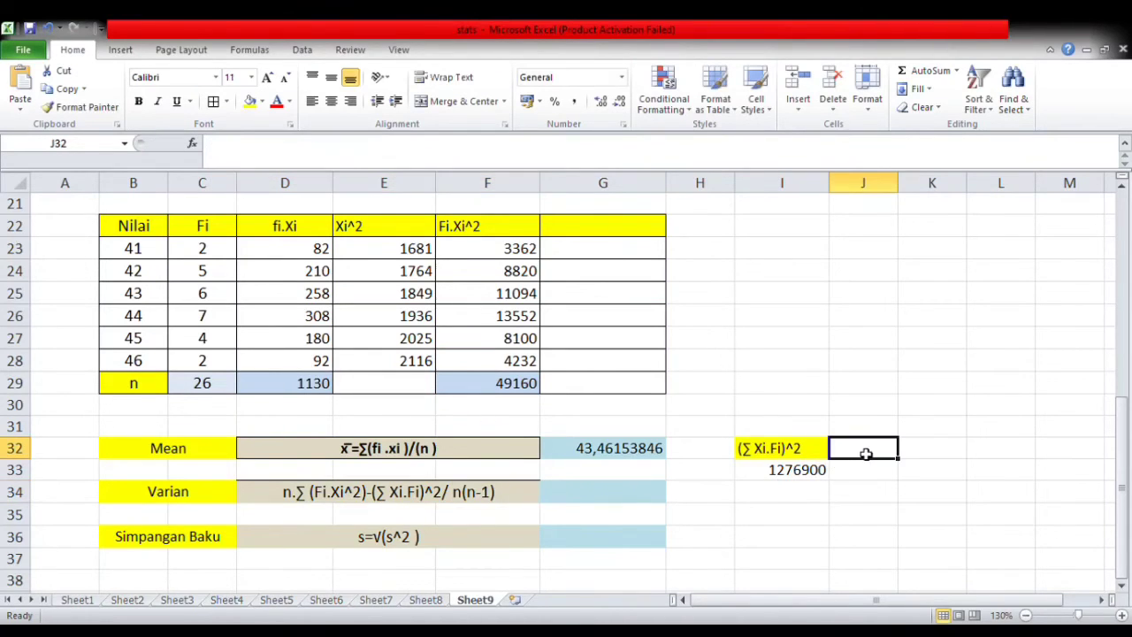
{"action": "key", "text": "ctrl+v"}
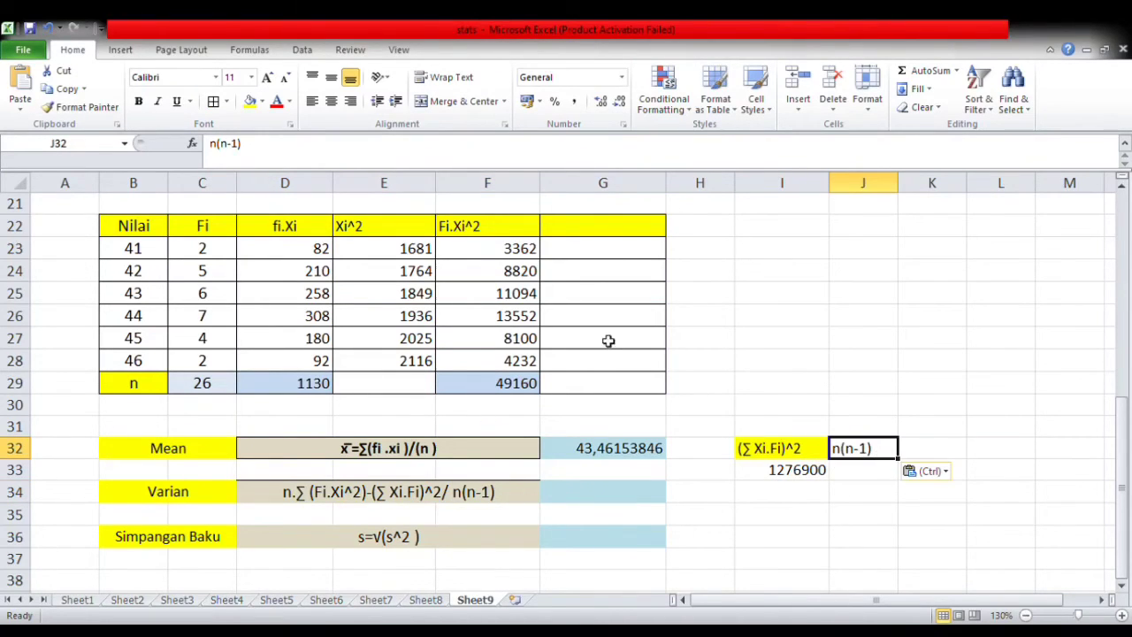
{"action": "left_click", "coordinate": [250, 100]}
- Calculate n(n-1) in J33 with =C29*(C29-1)
{"action": "left_click", "coordinate": [855, 473]}
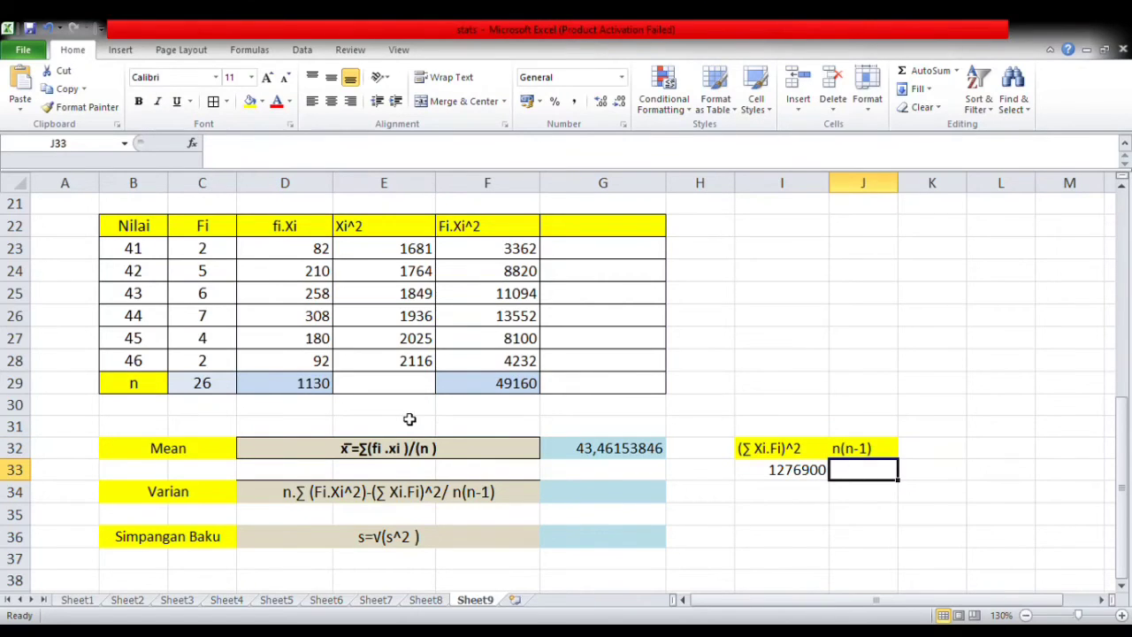
{"action": "type", "text": "="}
{"action": "left_click", "coordinate": [202, 383]}
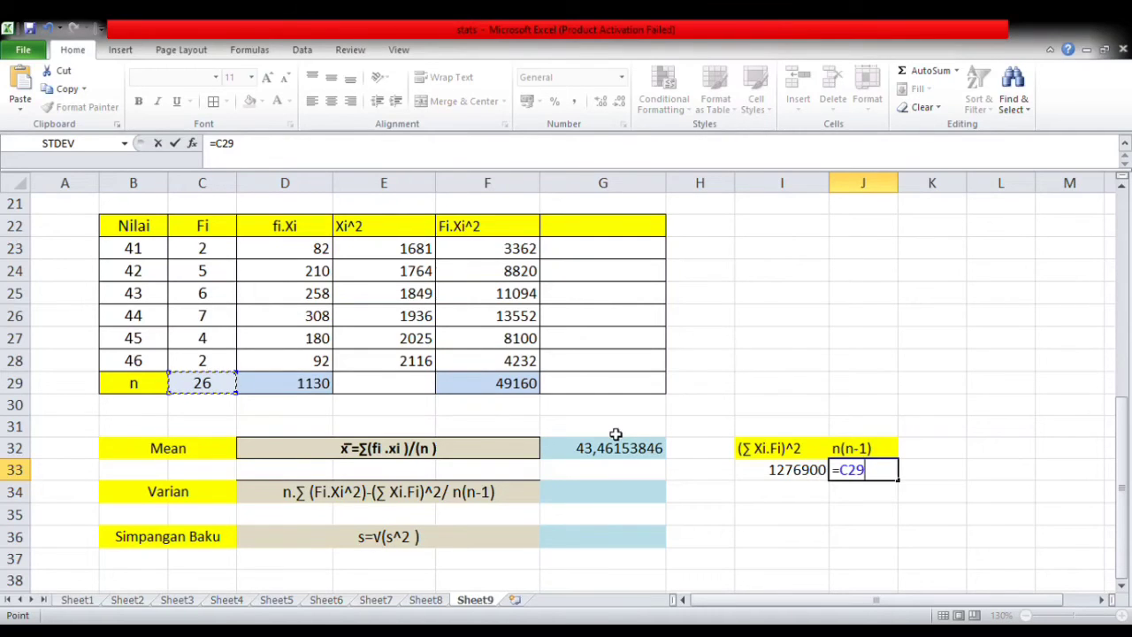
{"action": "type", "text": "*("}
{"action": "left_click", "coordinate": [222, 393]}
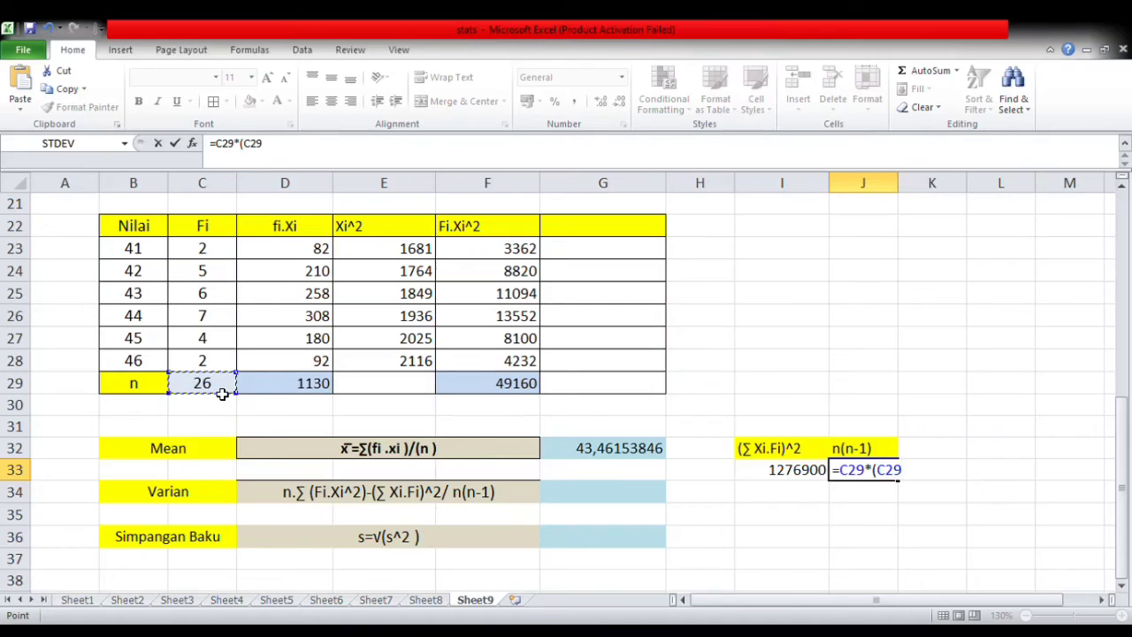
{"action": "type", "text": "-1"}
{"action": "key", "text": "Return"}
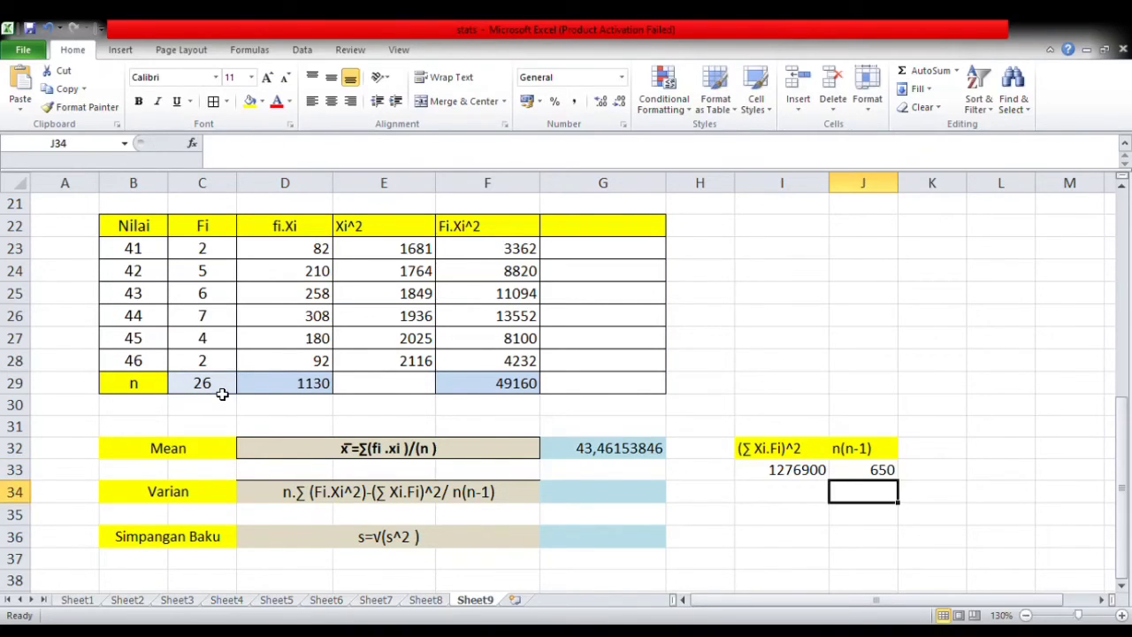
- Add borders around all cells in I32:J33 and centre their contents horizontally and vertically
{"action": "left_click", "coordinate": [876, 471]}
{"action": "left_click_drag", "start_coordinate": [782, 478], "coordinate": [876, 480]}
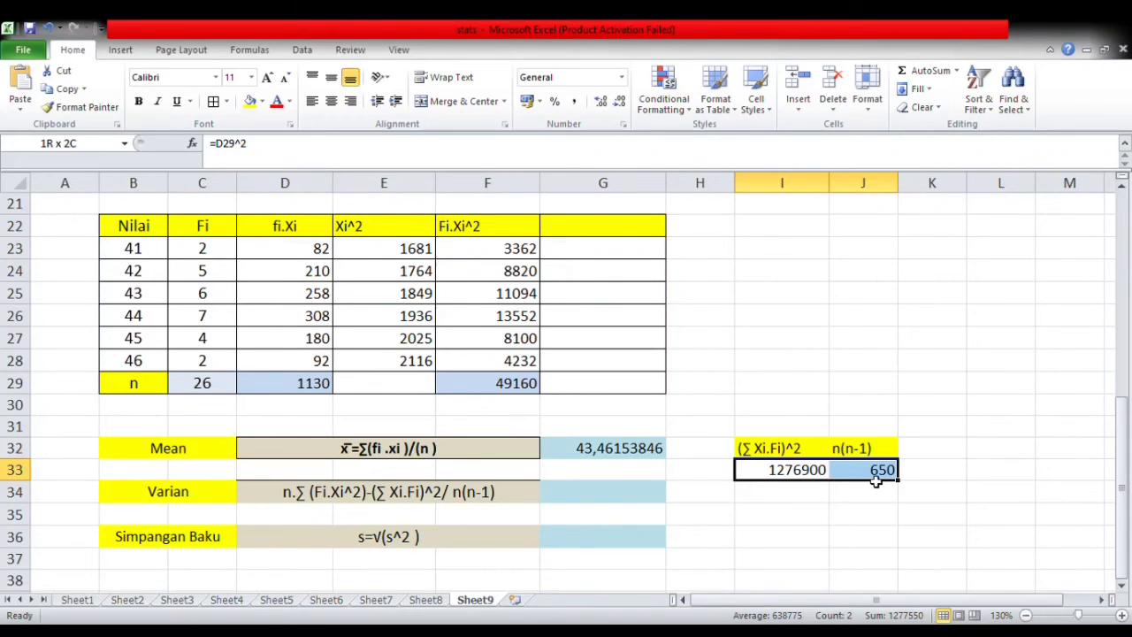
{"action": "left_click", "coordinate": [568, 501]}
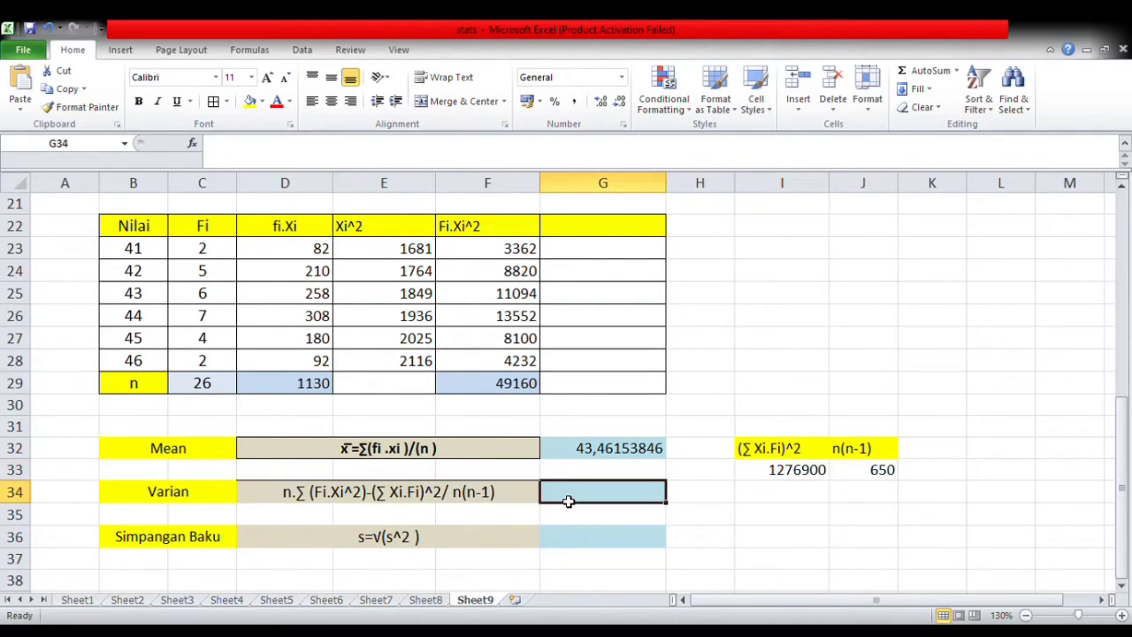
{"action": "left_click_drag", "start_coordinate": [765, 448], "coordinate": [855, 475]}
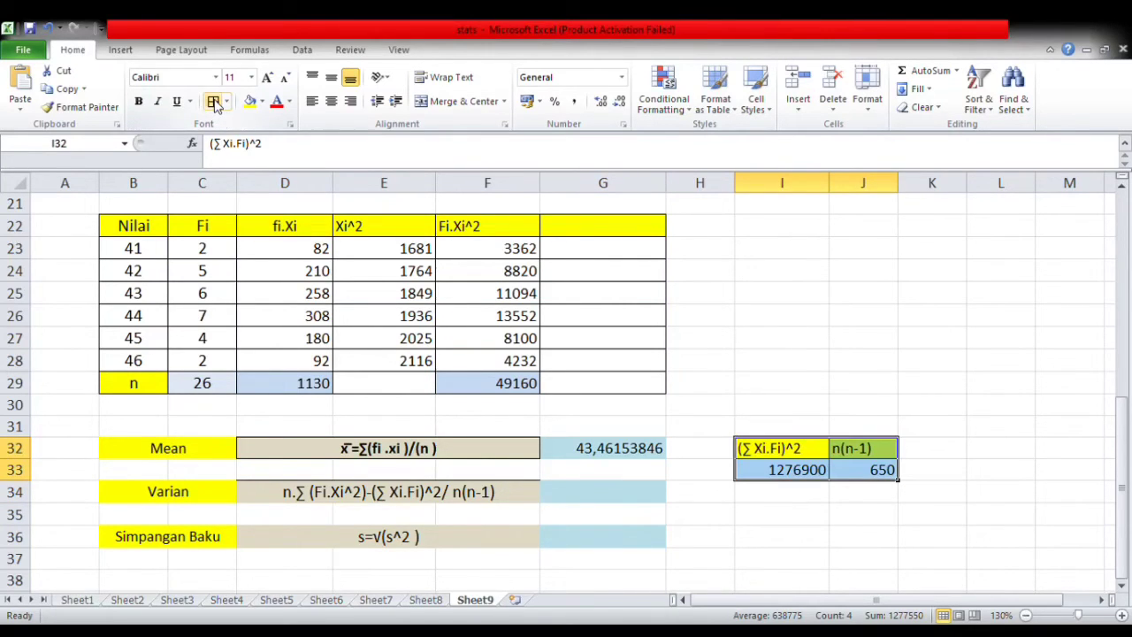
{"action": "left_click", "coordinate": [331, 101]}
{"action": "left_click", "coordinate": [342, 78]}
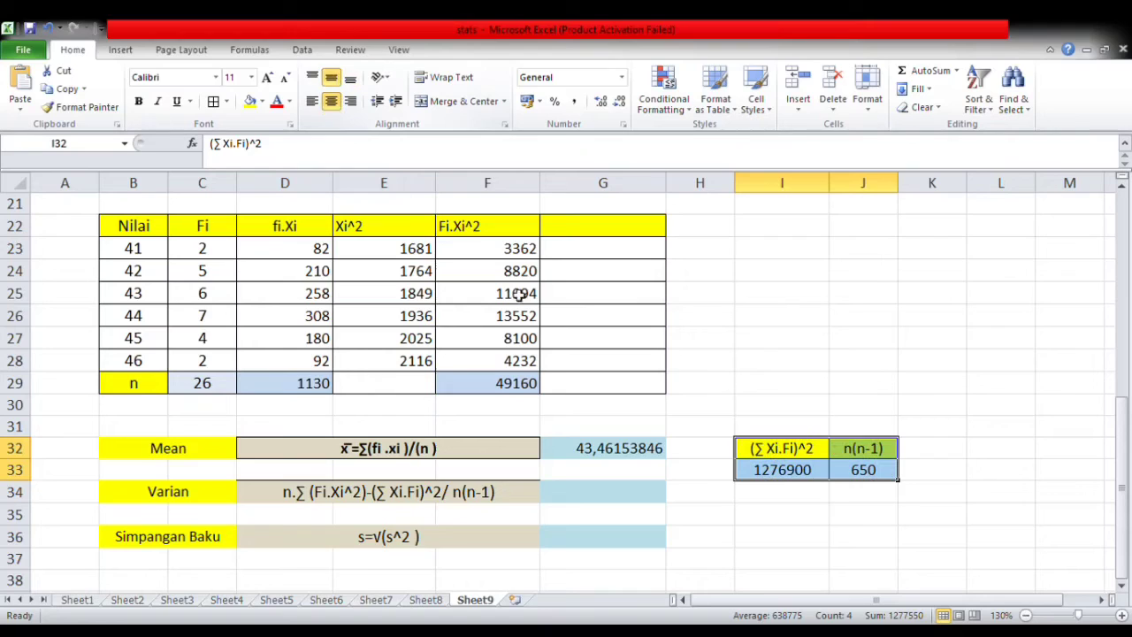
{"action": "left_click", "coordinate": [782, 537]}
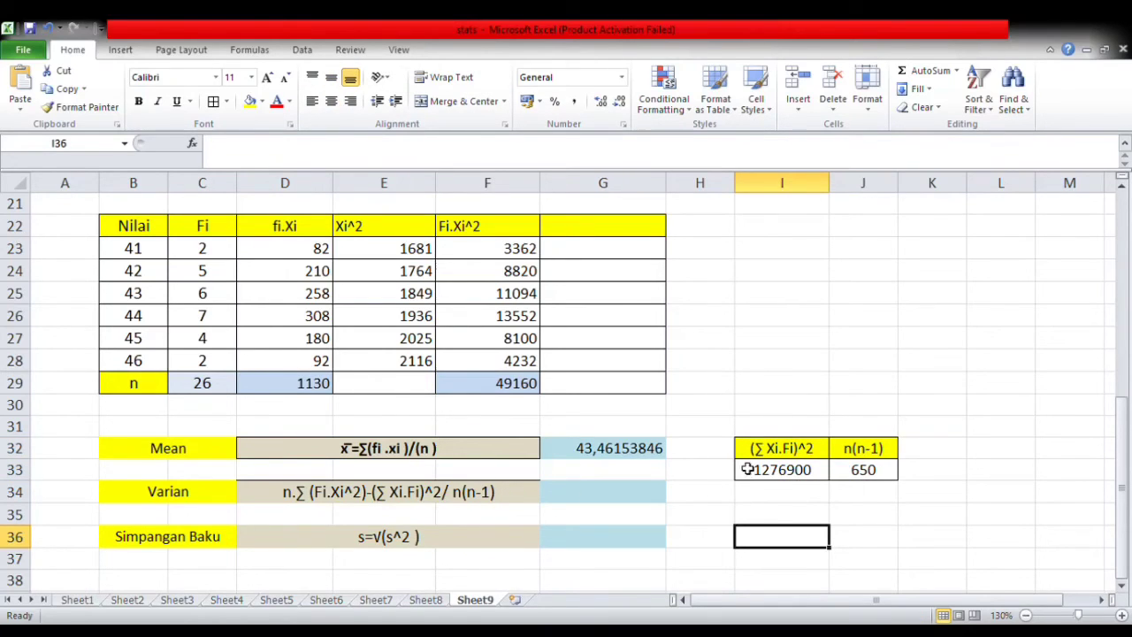
- Calculate the variance in G34 with =((C29*F29)-I33)/J33
{"action": "left_click", "coordinate": [575, 503]}
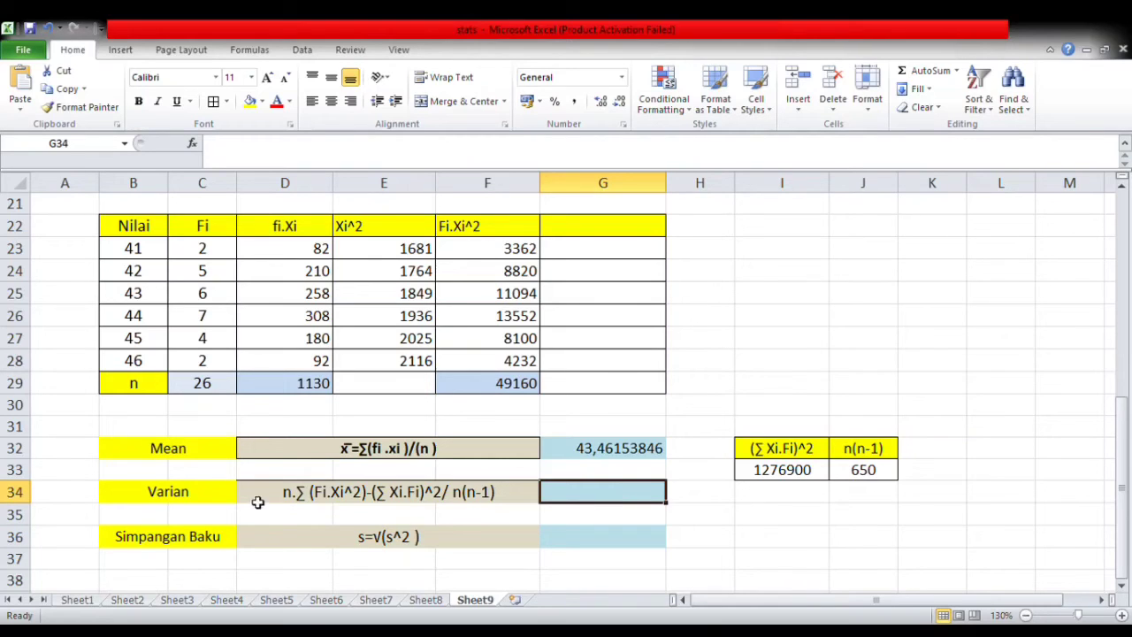
{"action": "type", "text": "="}
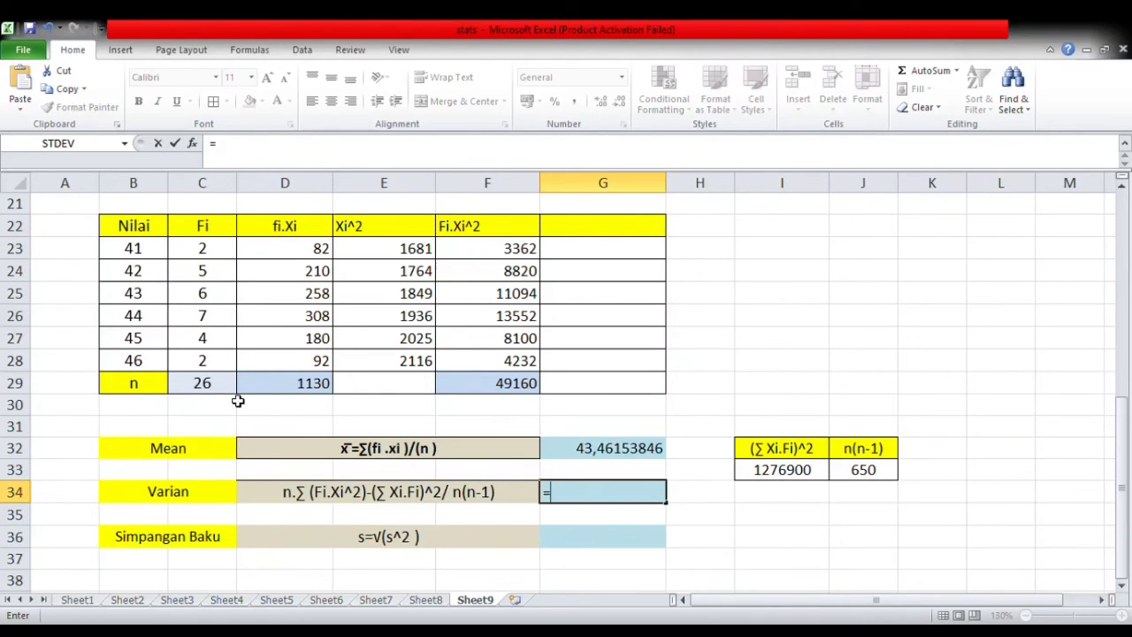
{"action": "left_click", "coordinate": [202, 384]}
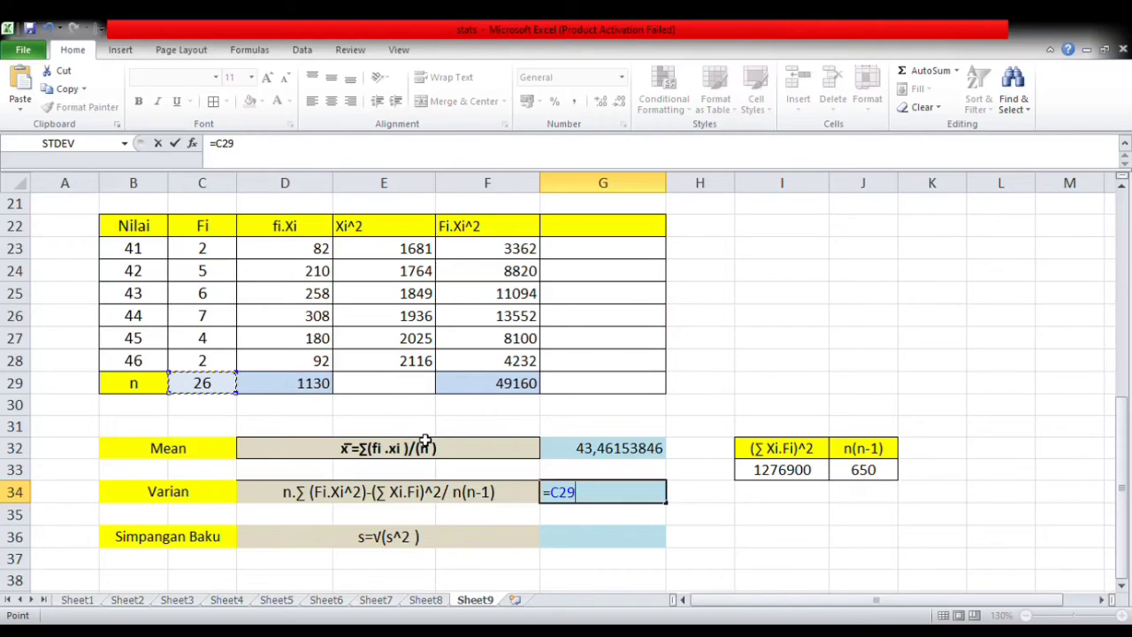
{"action": "type", "text": "*"}
{"action": "left_click", "coordinate": [528, 386]}
{"action": "type", "text": ")"}
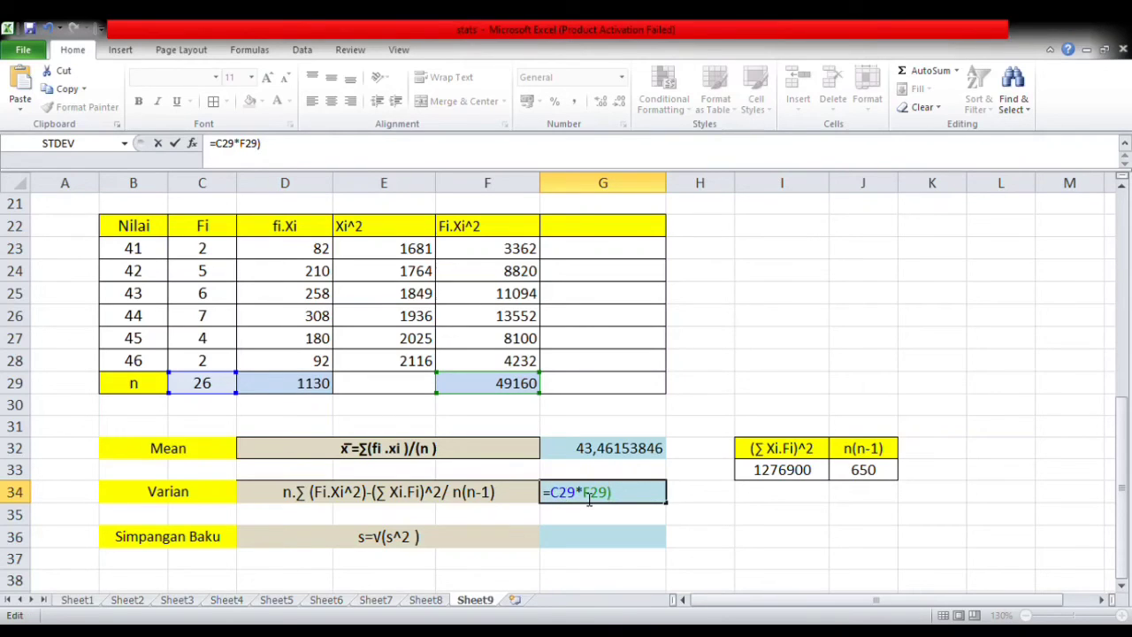
{"action": "type", "text": "("}
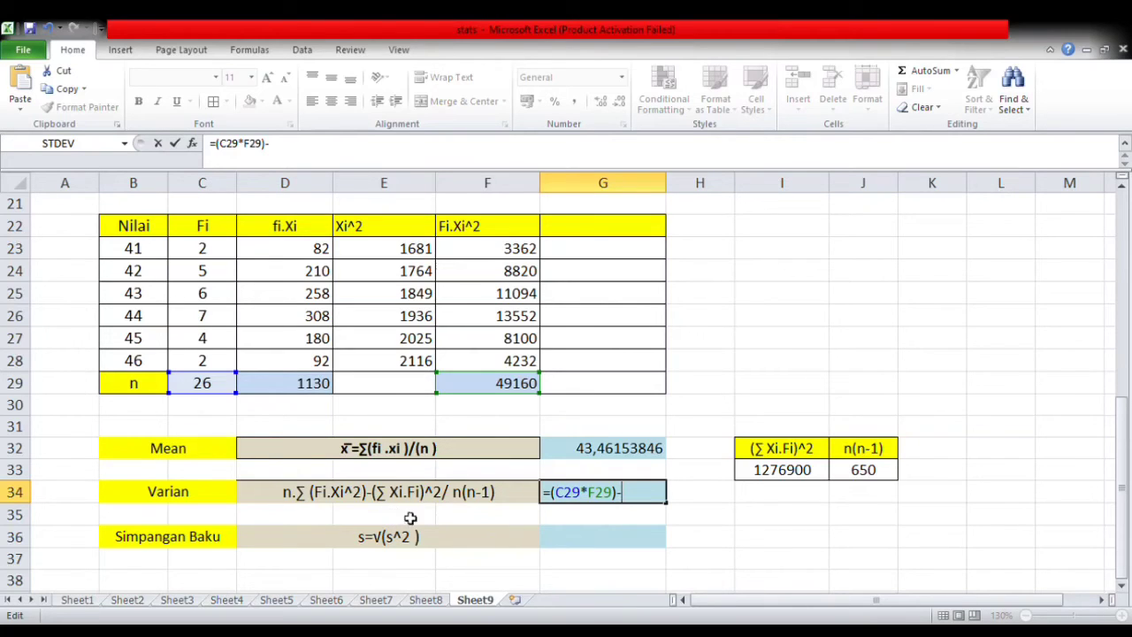
{"action": "left_click", "coordinate": [789, 470]}
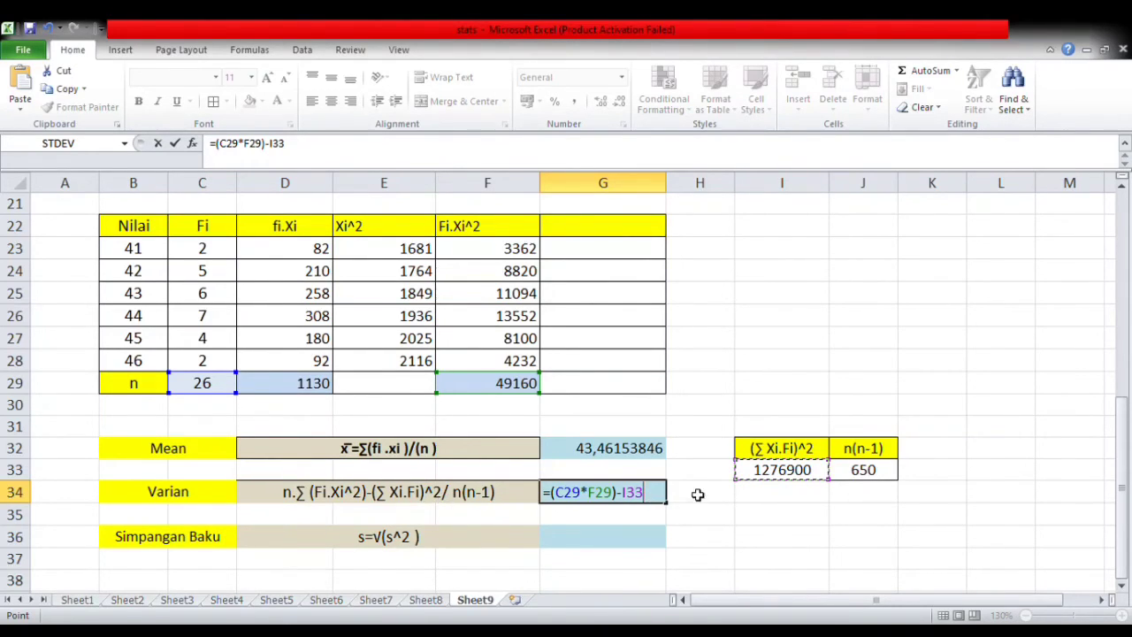
{"action": "type", "text": ")"}
{"action": "type", "text": "("}
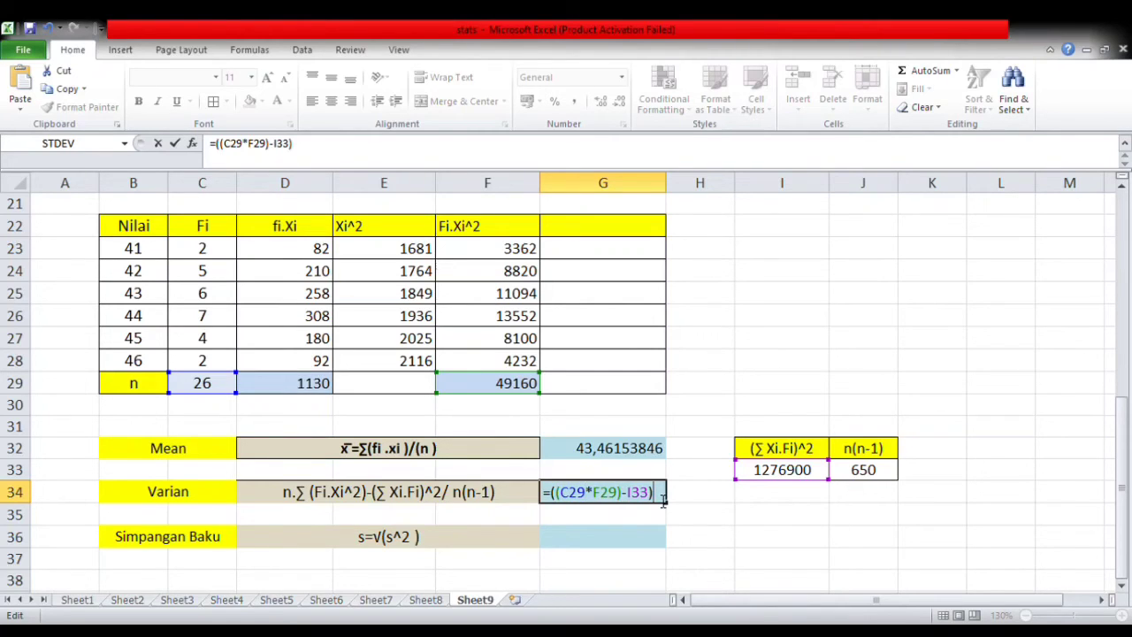
{"action": "type", "text": "/"}
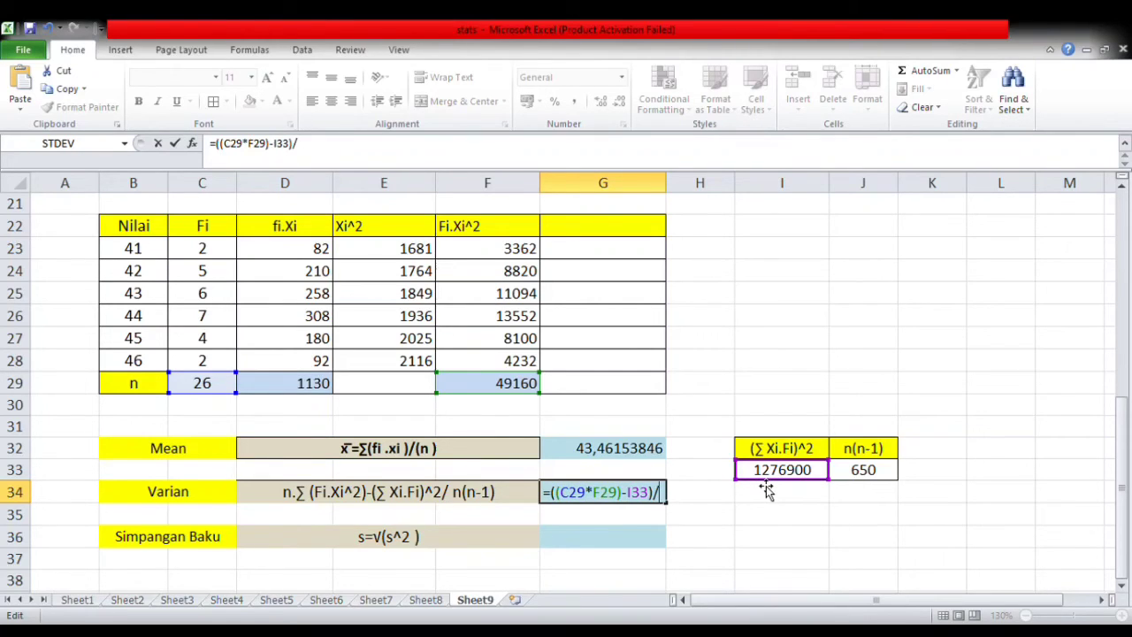
{"action": "left_click", "coordinate": [871, 475]}
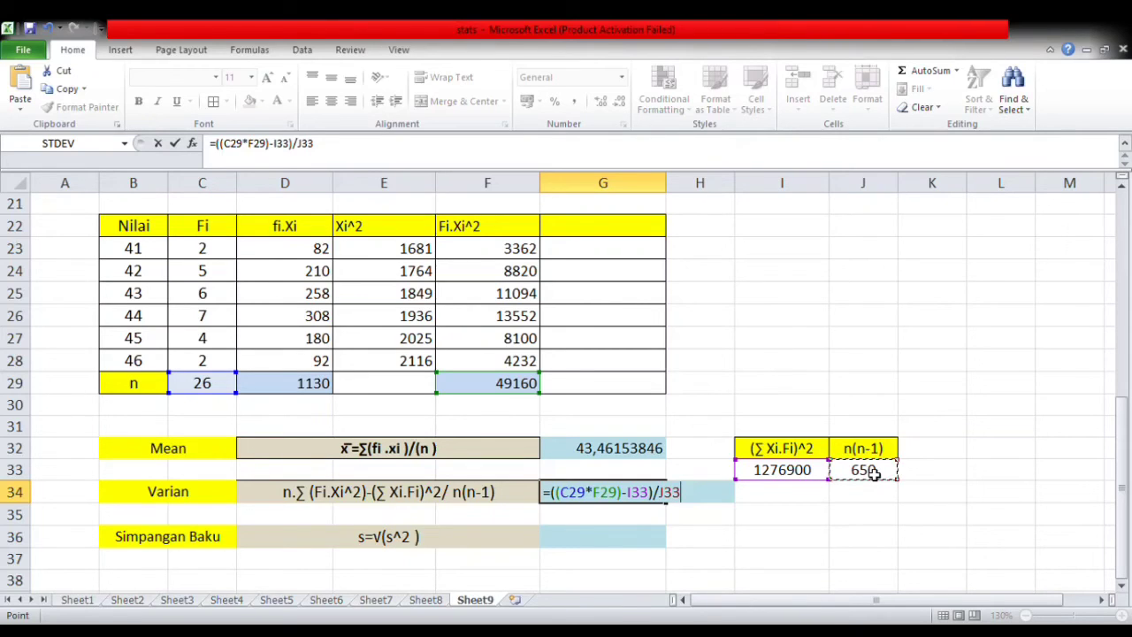
{"action": "key", "text": "Return"}
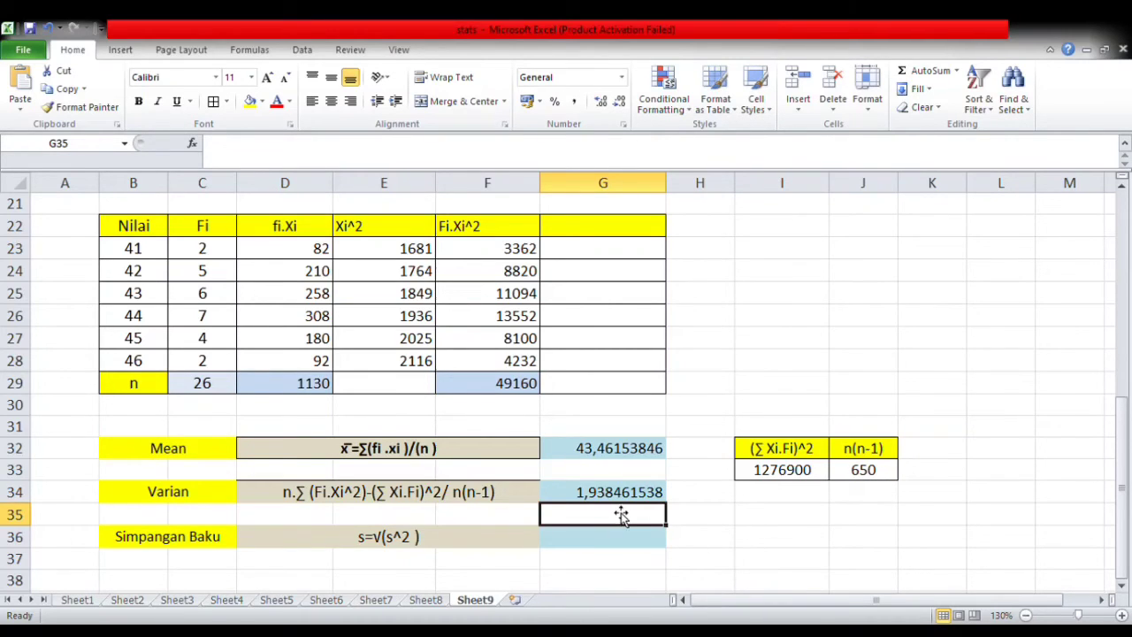
- Enclose the numerator of the variance formula text in D34 in parentheses, giving (n.∑ (Fi.Xi^2)-(∑ Xi.Fi)^2)/ n(n-1)
{"action": "left_click", "coordinate": [440, 493]}
{"action": "double_click", "coordinate": [441, 493]}
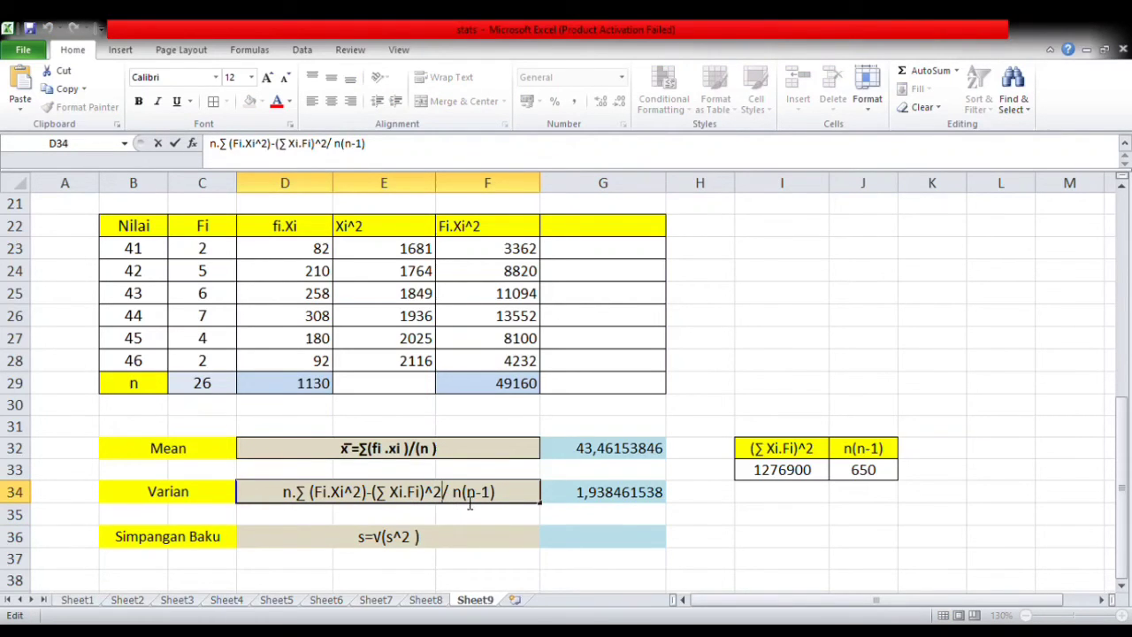
{"action": "type", "text": ")"}
{"action": "key", "text": "Home"}
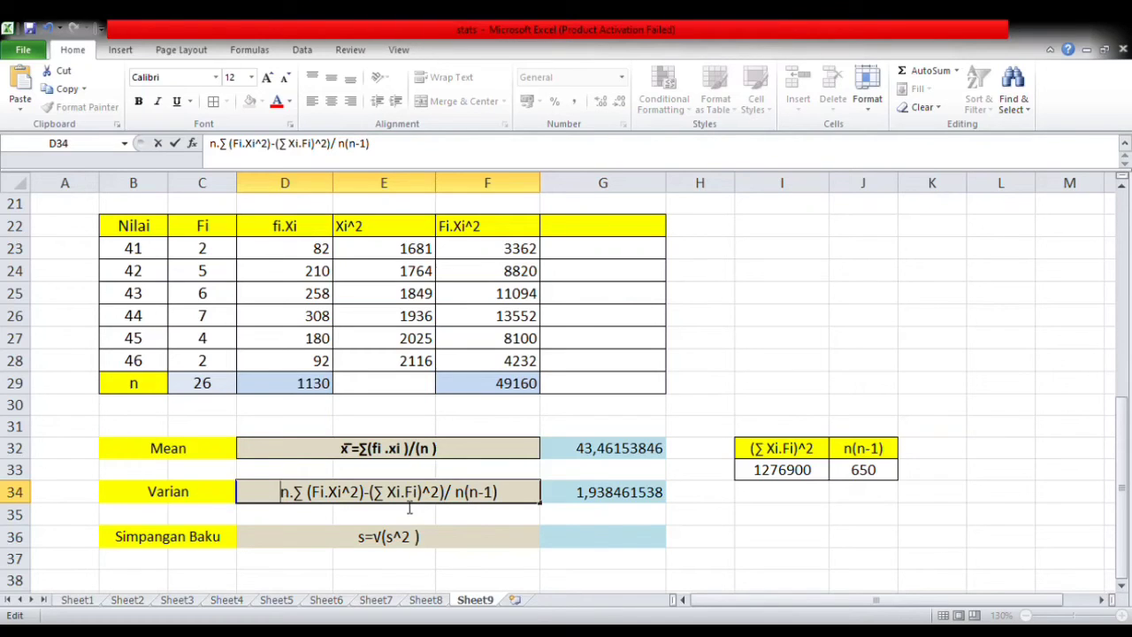
{"action": "type", "text": "("}
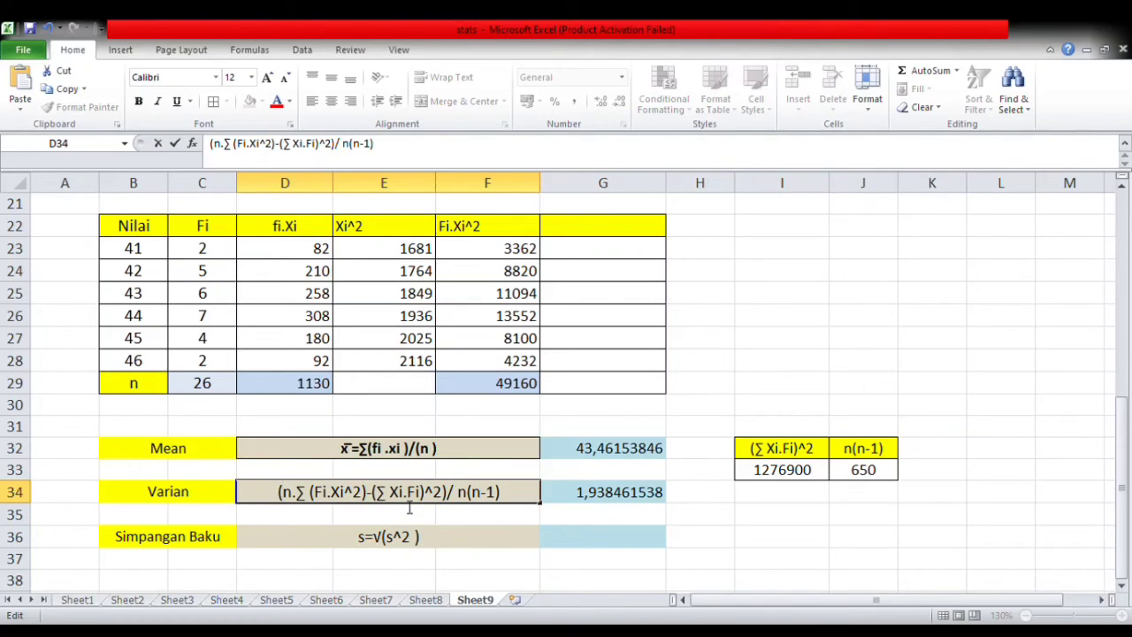
- Calculate the standard deviation (Simpangan Baku) in G36 with =G34^0,5
{"action": "left_click", "coordinate": [597, 536]}
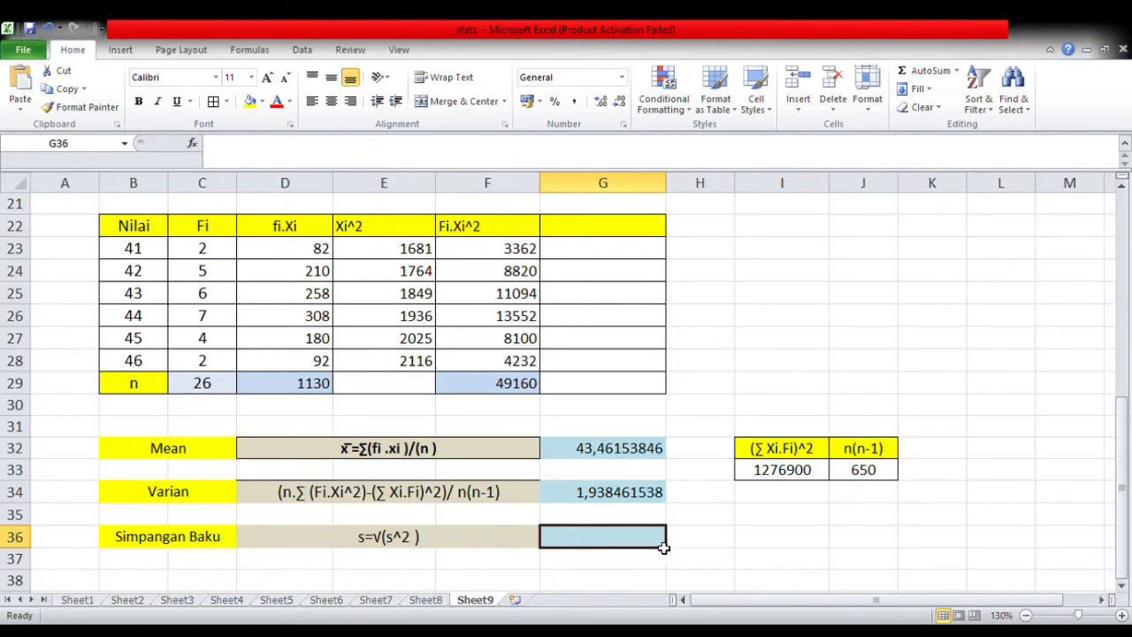
{"action": "type", "text": "="}
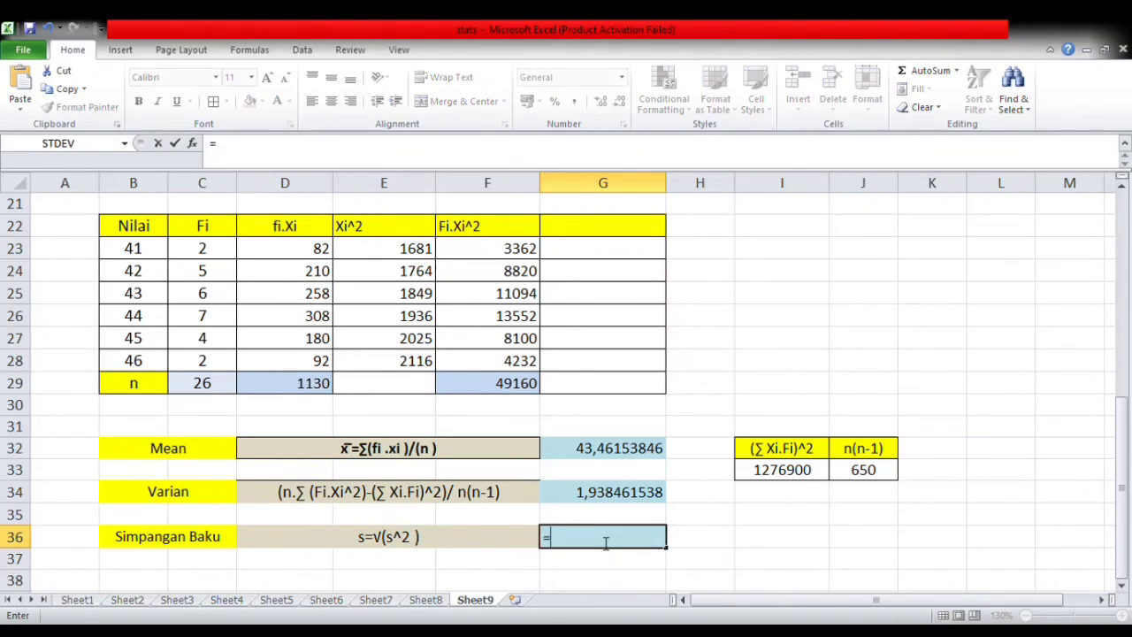
{"action": "left_click", "coordinate": [620, 492]}
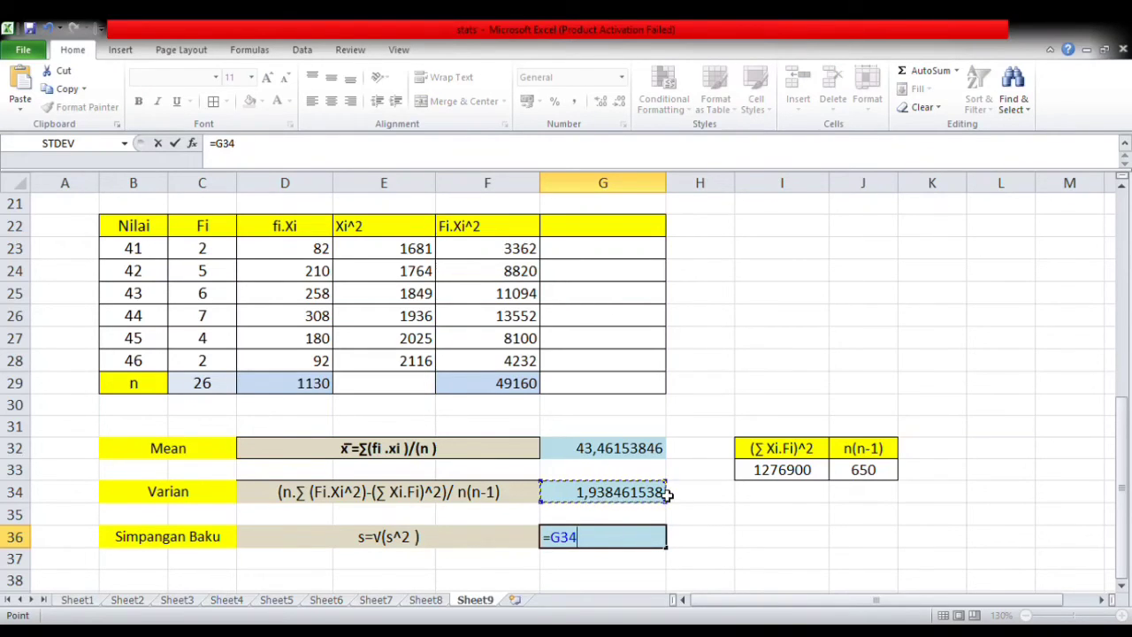
{"action": "type", "text": "^0,5"}
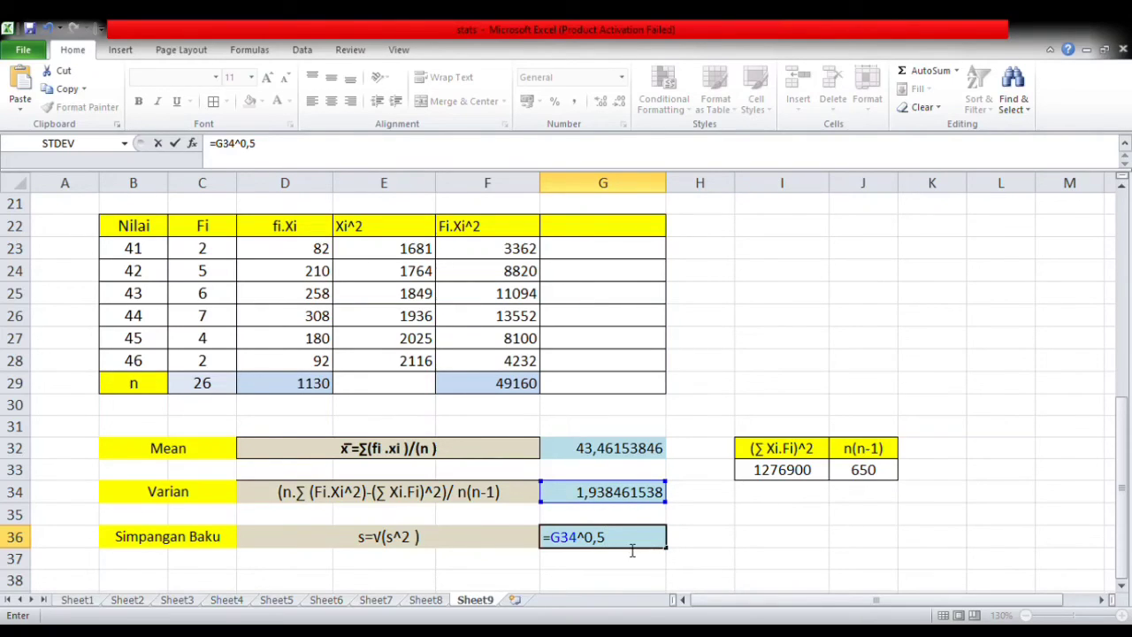
{"action": "key", "text": "Return"}
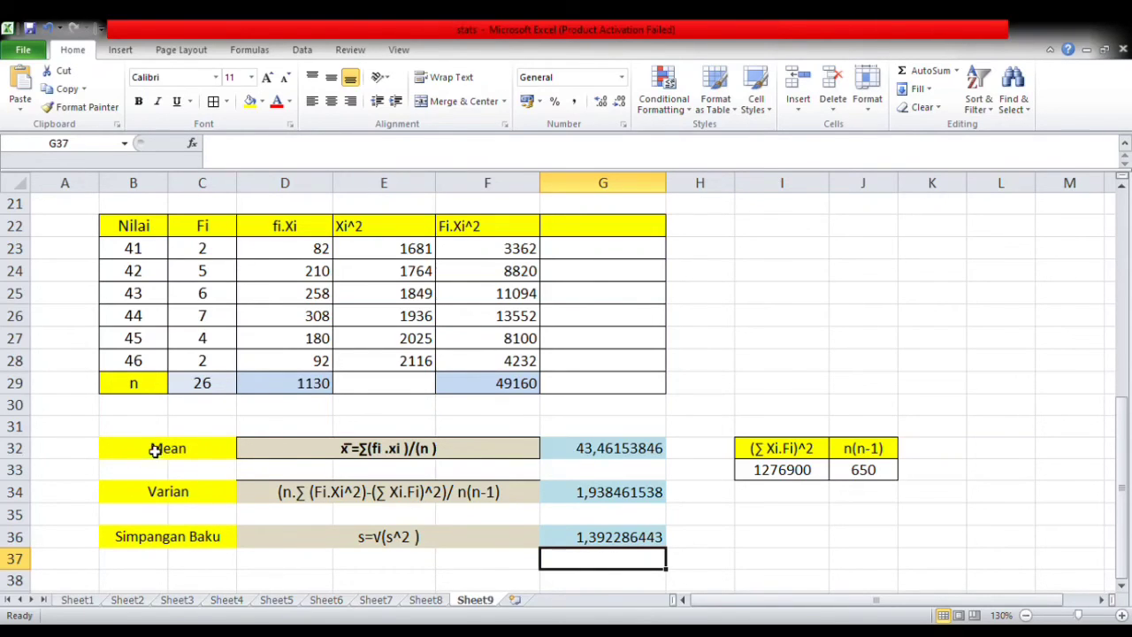
- Enter the column heading Nilai Baku in G22
{"action": "left_click", "coordinate": [612, 225]}
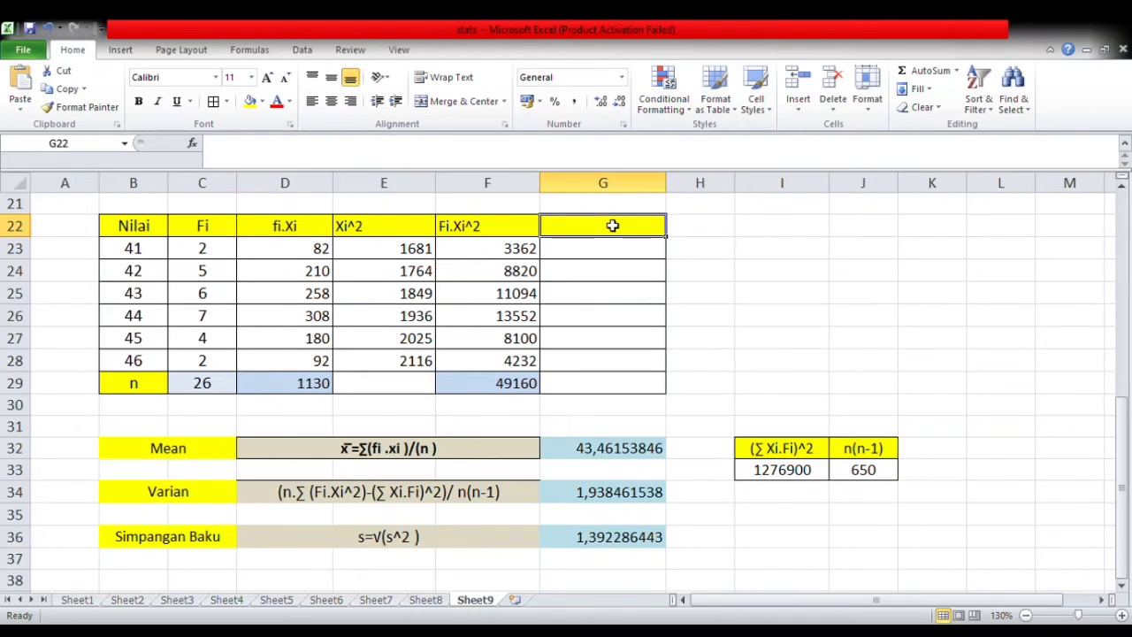
{"action": "type", "text": "Nilai Baku"}
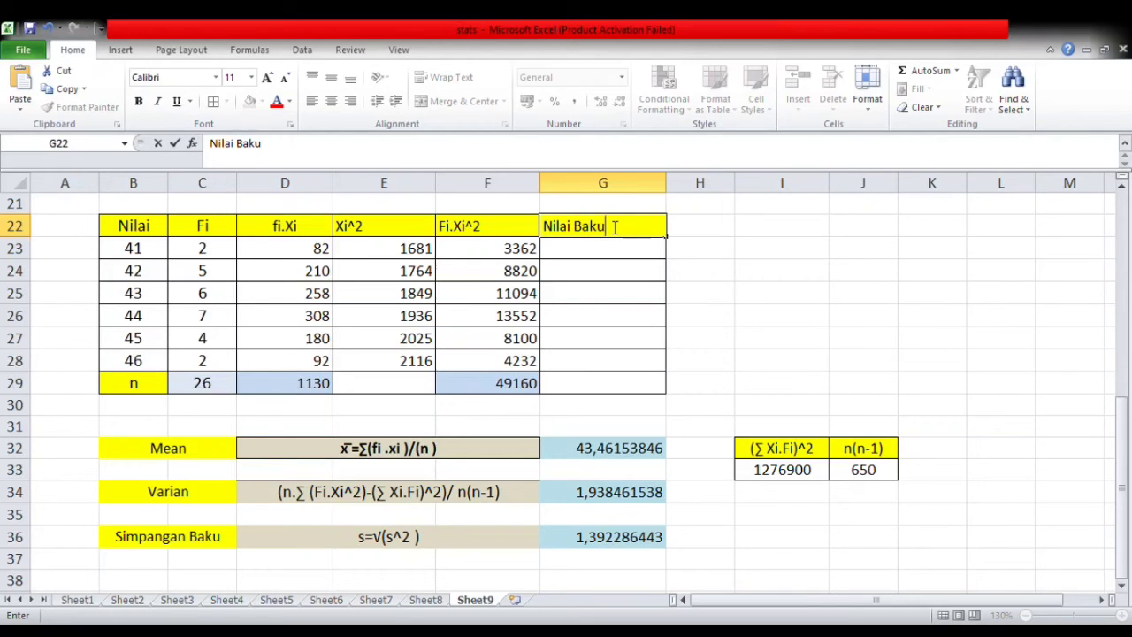
- Build the standard score formula =(B23-G32)/G36 in G23, the first cell below the Nilai Baku heading
{"action": "scroll", "coordinate": [622, 226], "scroll_direction": "up", "scroll_amount": 2}
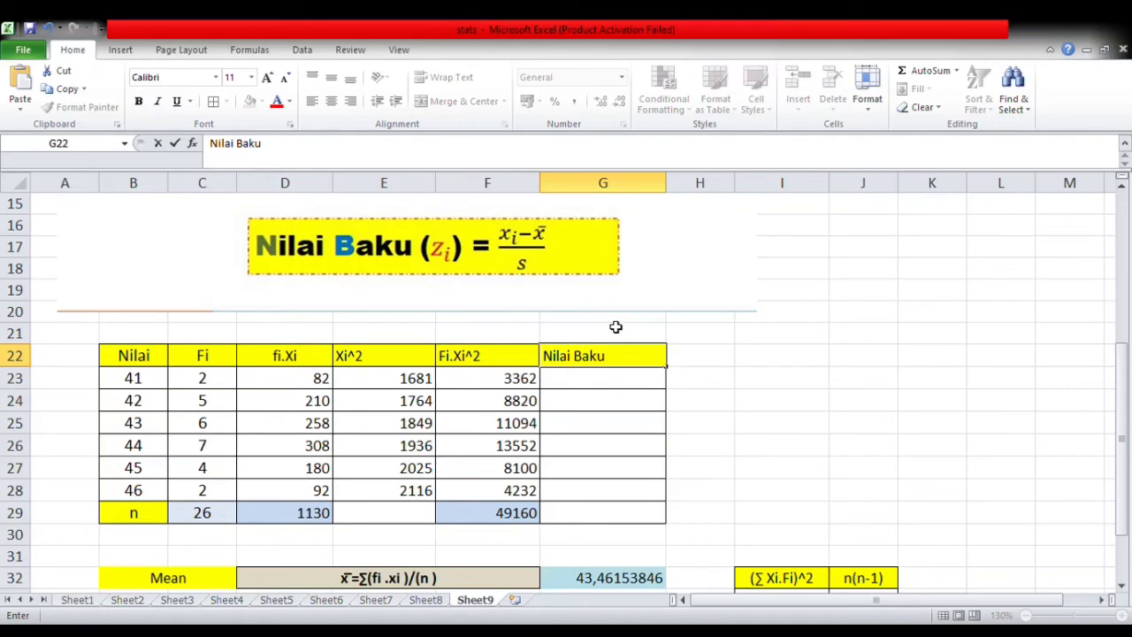
{"action": "left_click", "coordinate": [591, 383]}
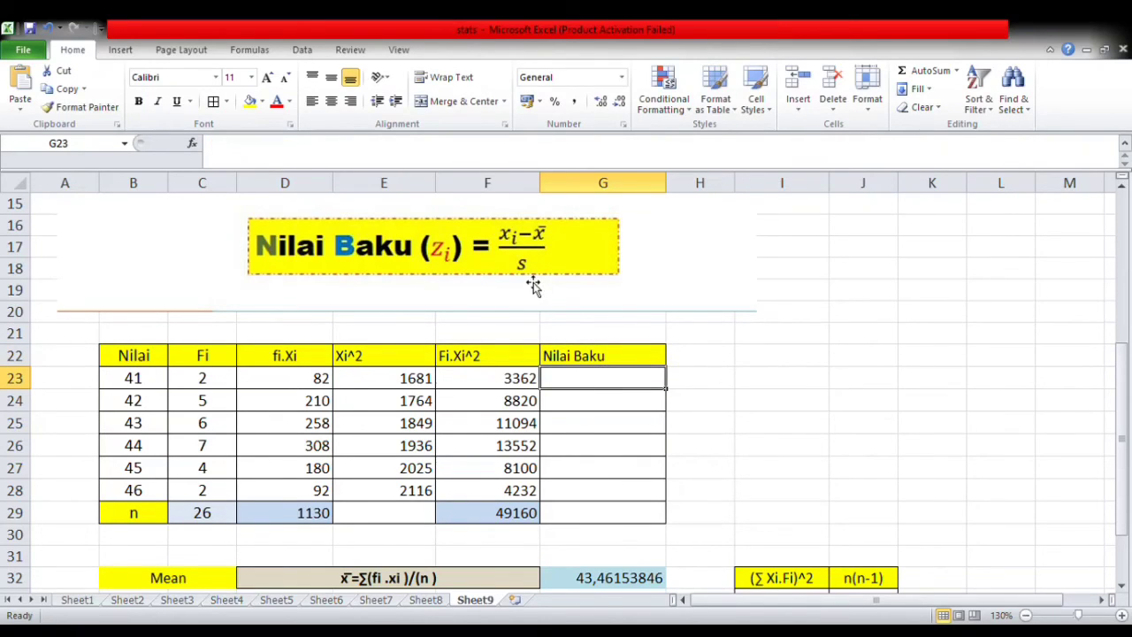
{"action": "type", "text": "="}
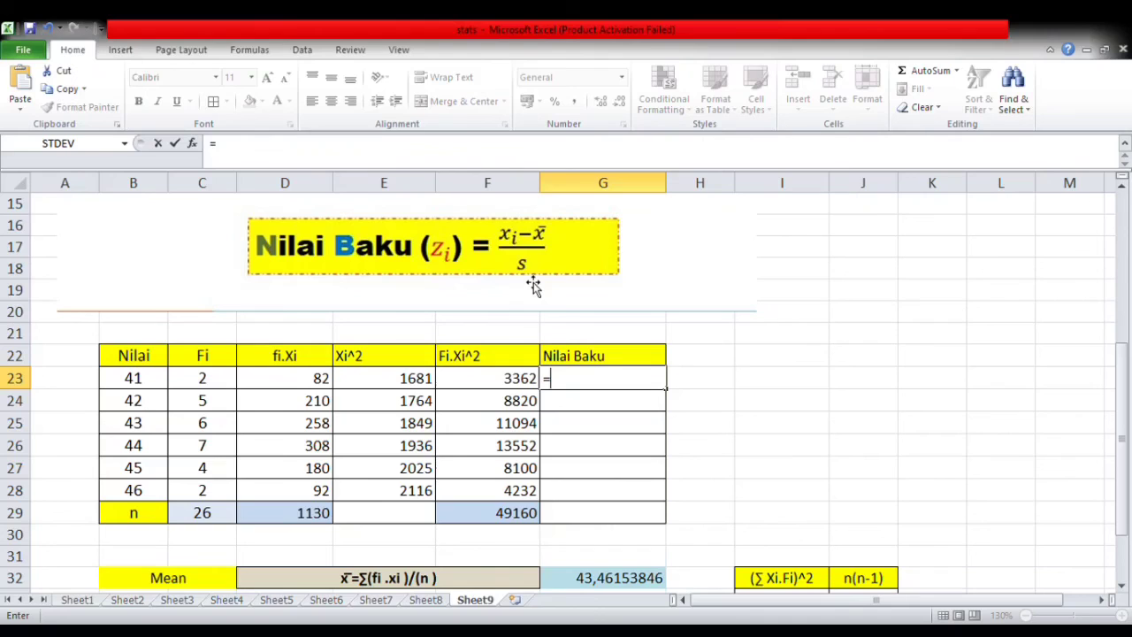
{"action": "type", "text": "("}
{"action": "left_click", "coordinate": [140, 379]}
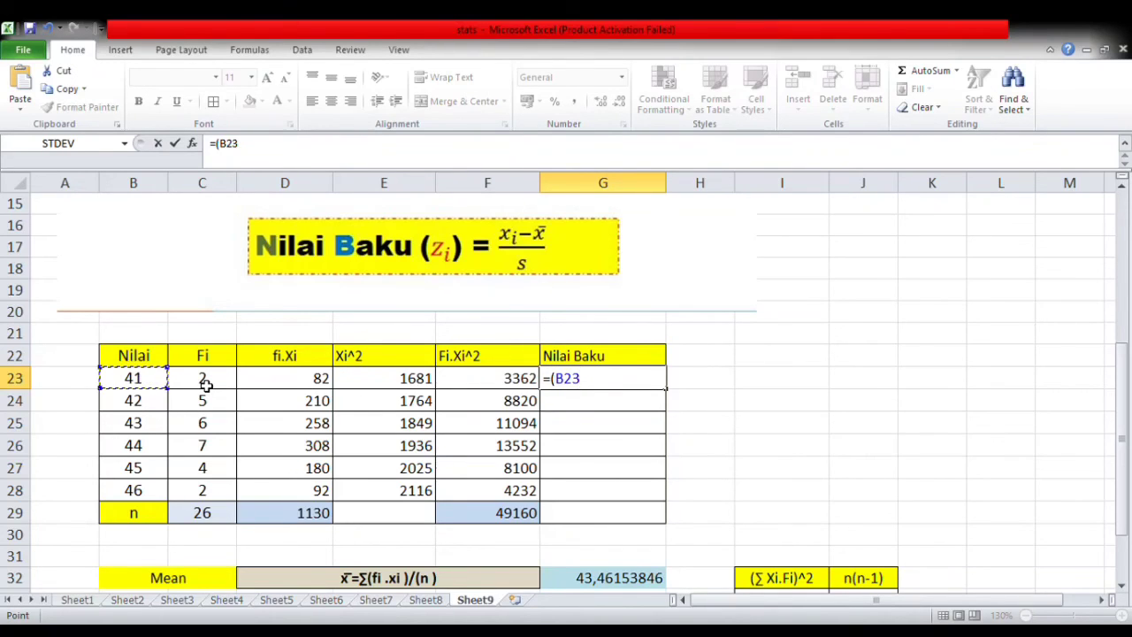
{"action": "type", "text": "-"}
{"action": "left_click", "coordinate": [613, 577]}
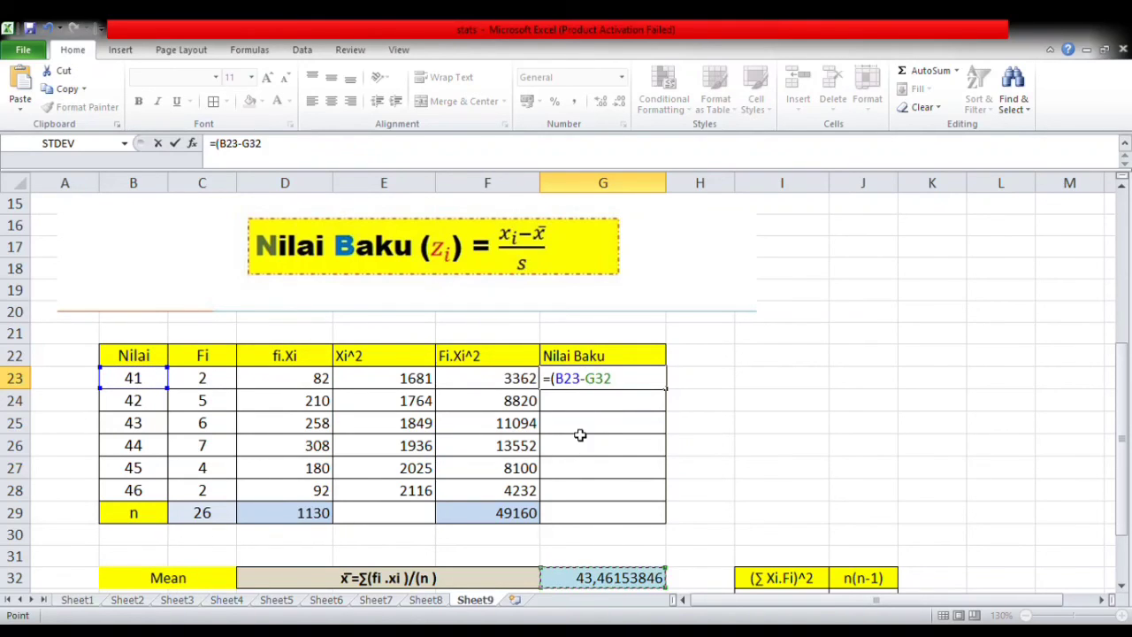
{"action": "type", "text": ")/"}
{"action": "scroll", "coordinate": [579, 435], "scroll_direction": "down", "scroll_amount": 2}
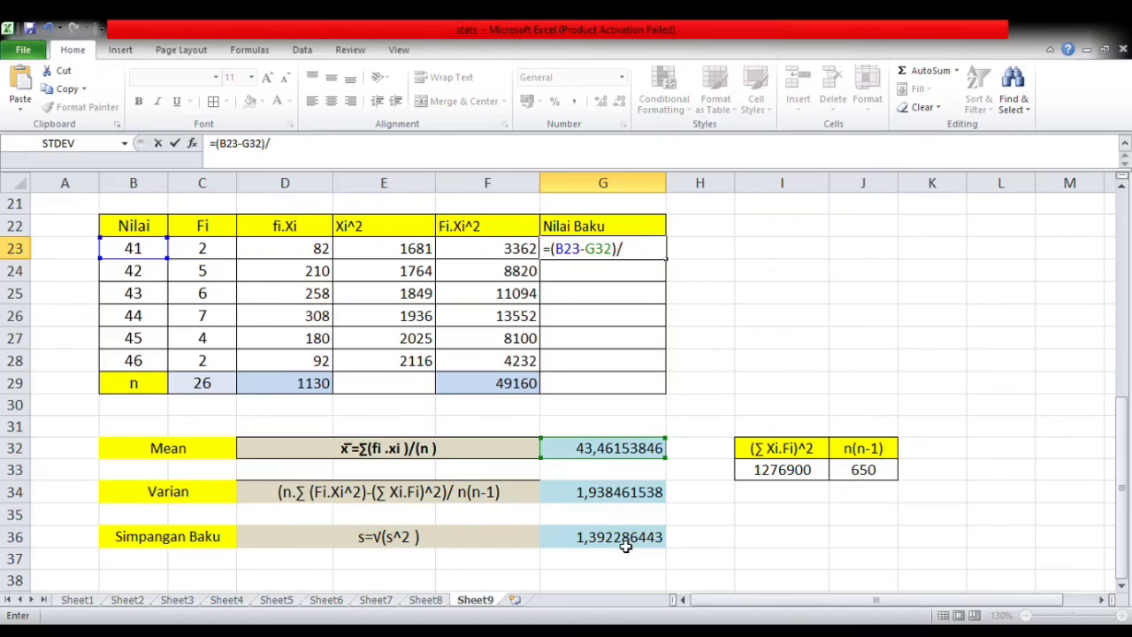
{"action": "left_click", "coordinate": [626, 543]}
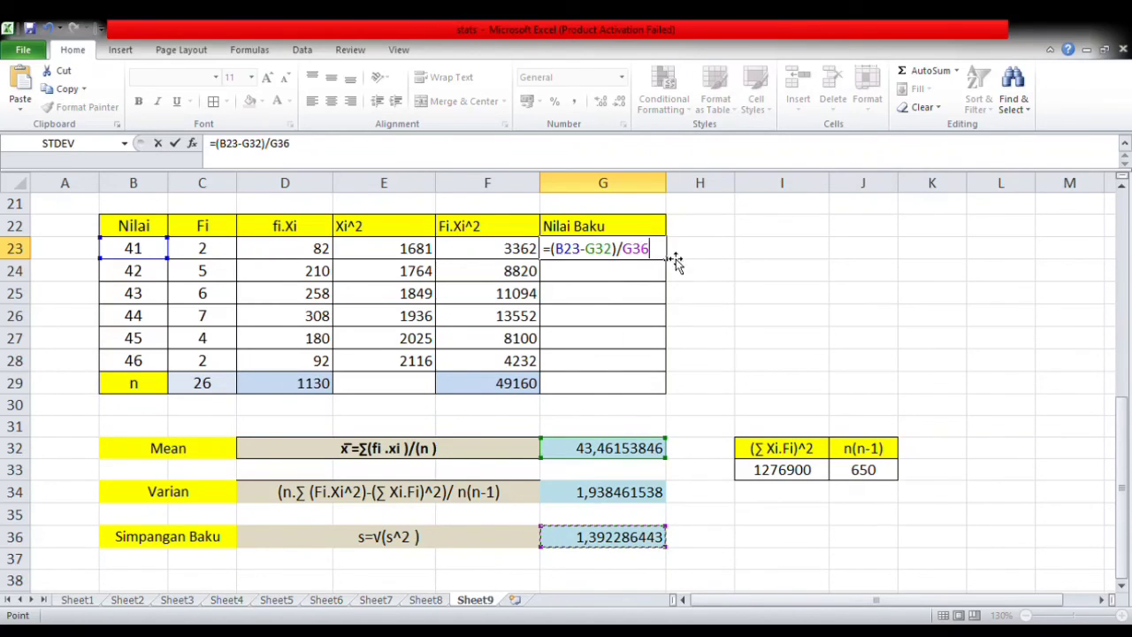
- Rework the G23 formula with absolute mean and standard deviation references as =(B23-$G$32)/$G$36, and fill it down through G28
{"action": "left_click_drag", "start_coordinate": [662, 254], "coordinate": [596, 258]}
{"action": "key", "text": "BackSpace"}
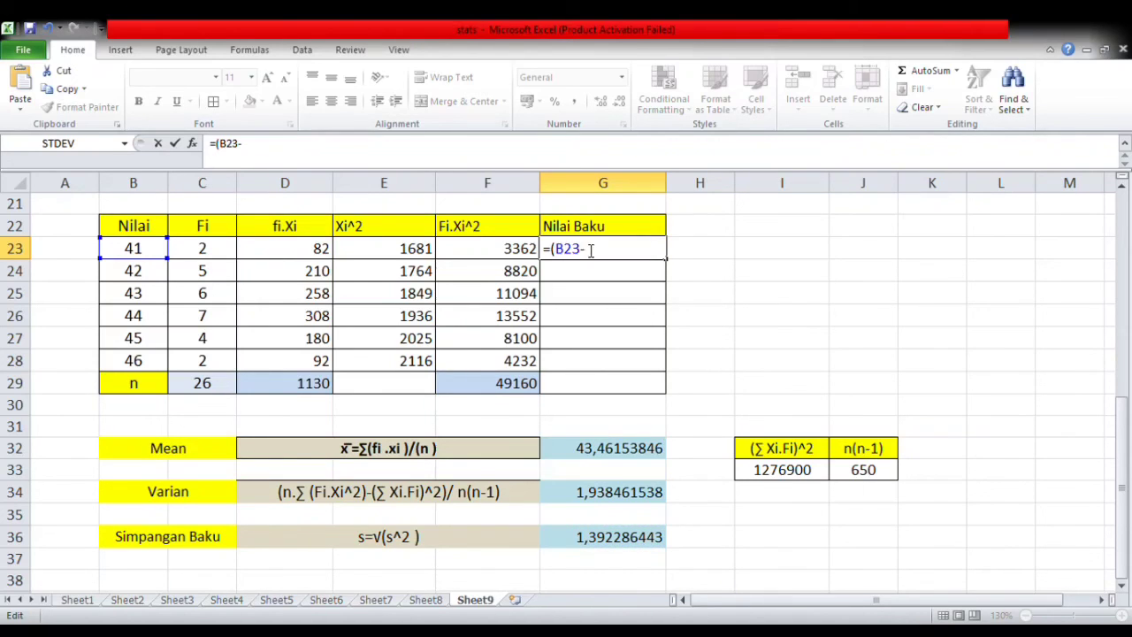
{"action": "left_click", "coordinate": [637, 453]}
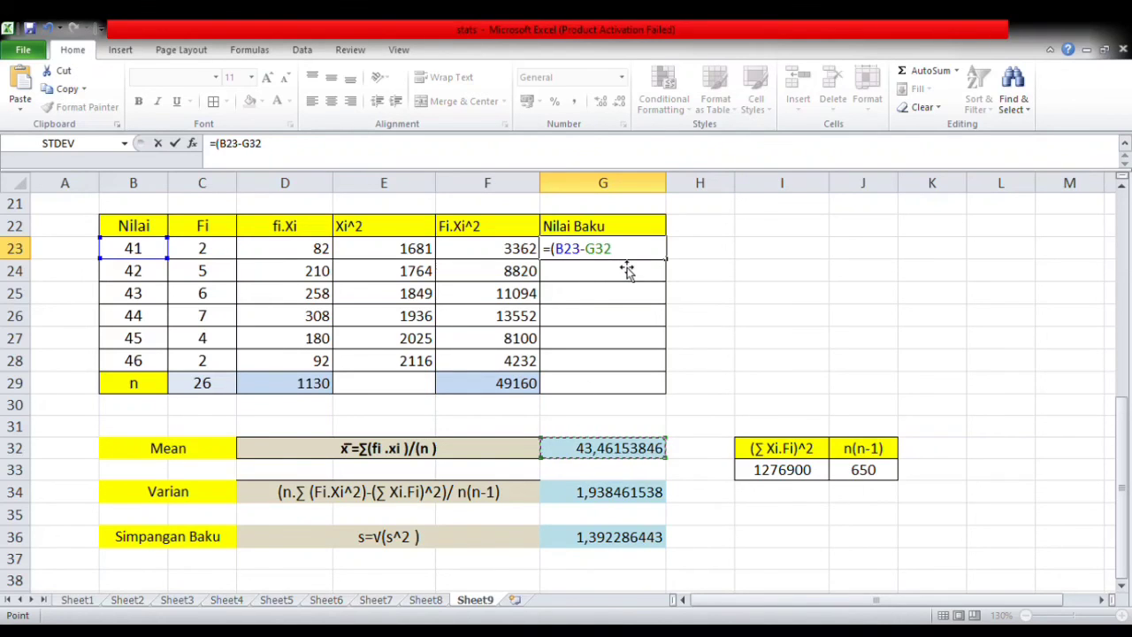
{"action": "key", "text": "F4"}
{"action": "type", "text": ")/"}
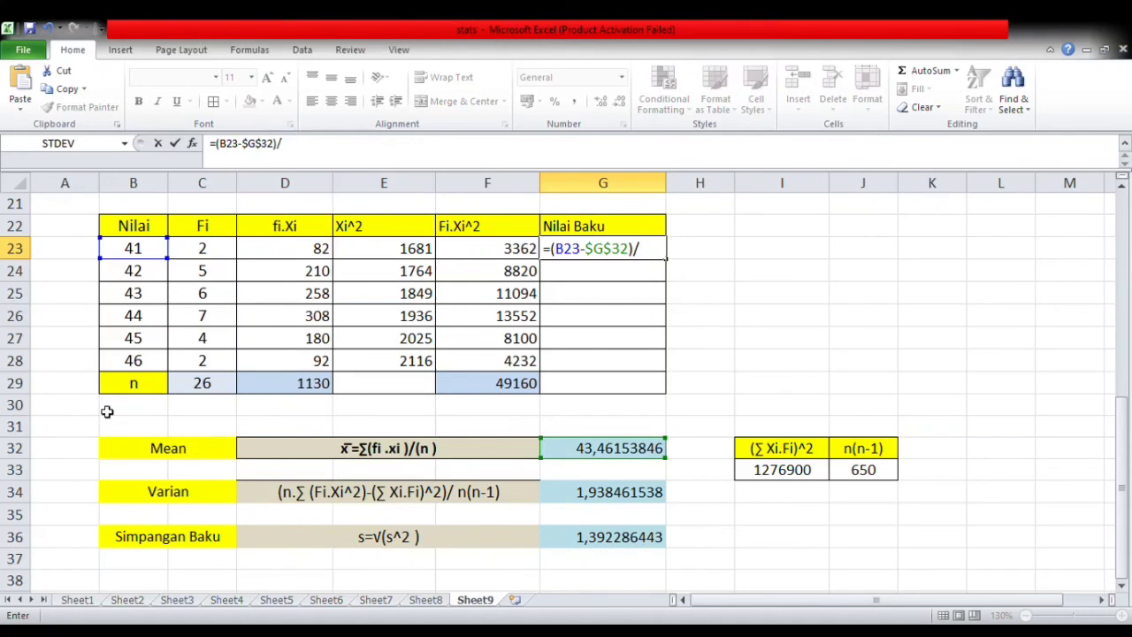
{"action": "left_click", "coordinate": [655, 538]}
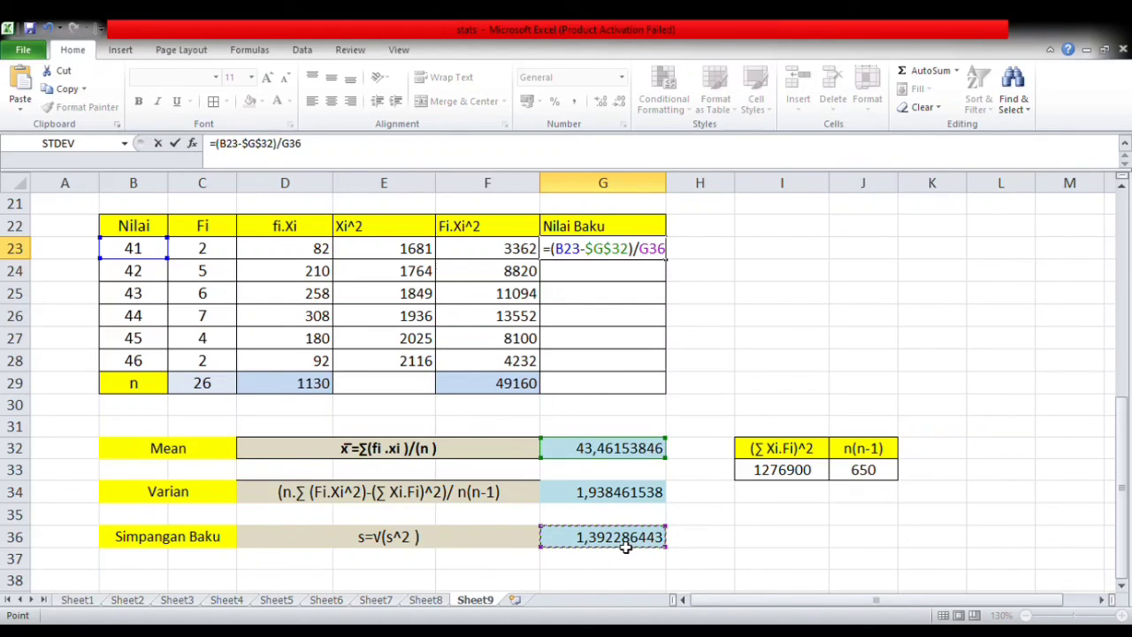
{"action": "key", "text": "F4"}
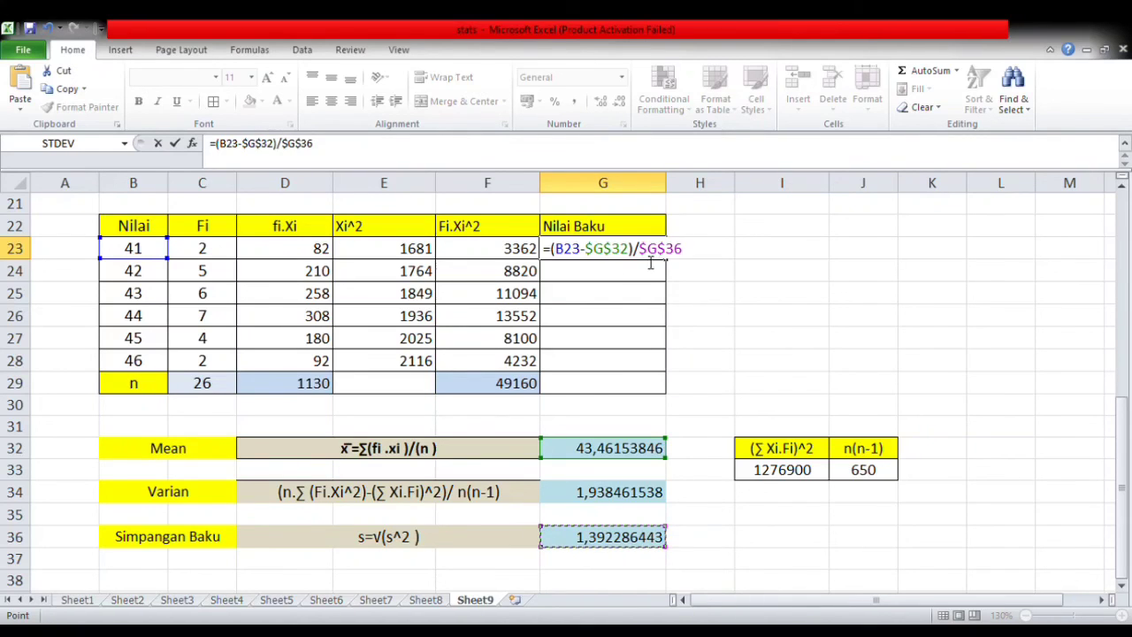
{"action": "key", "text": "Return"}
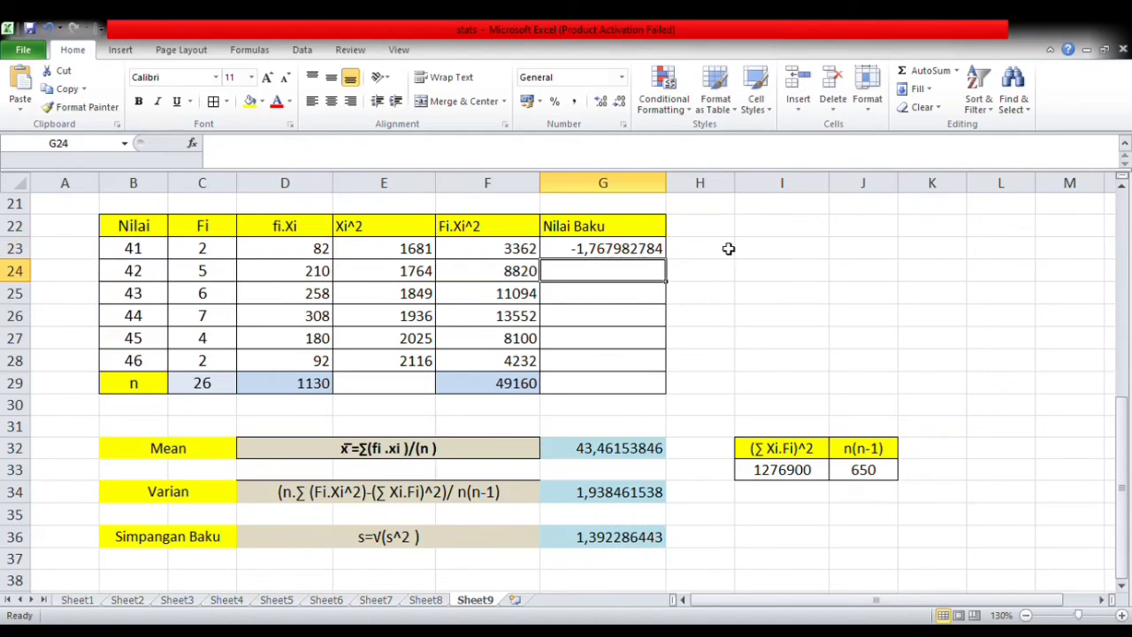
{"action": "left_click", "coordinate": [635, 249]}
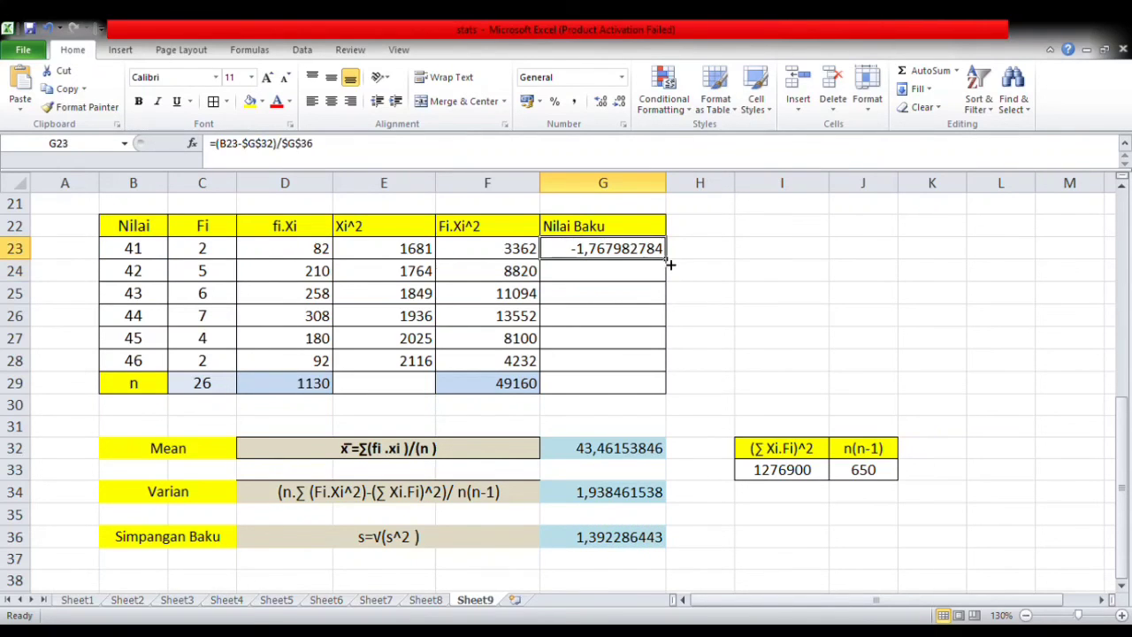
{"action": "left_click_drag", "start_coordinate": [666, 261], "coordinate": [650, 369]}
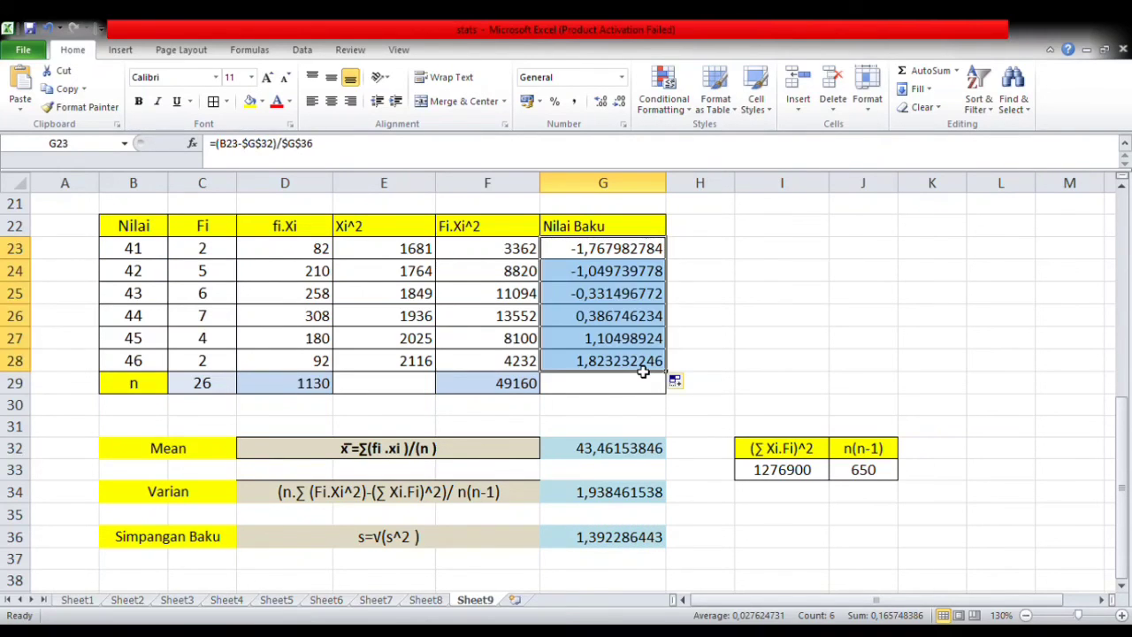